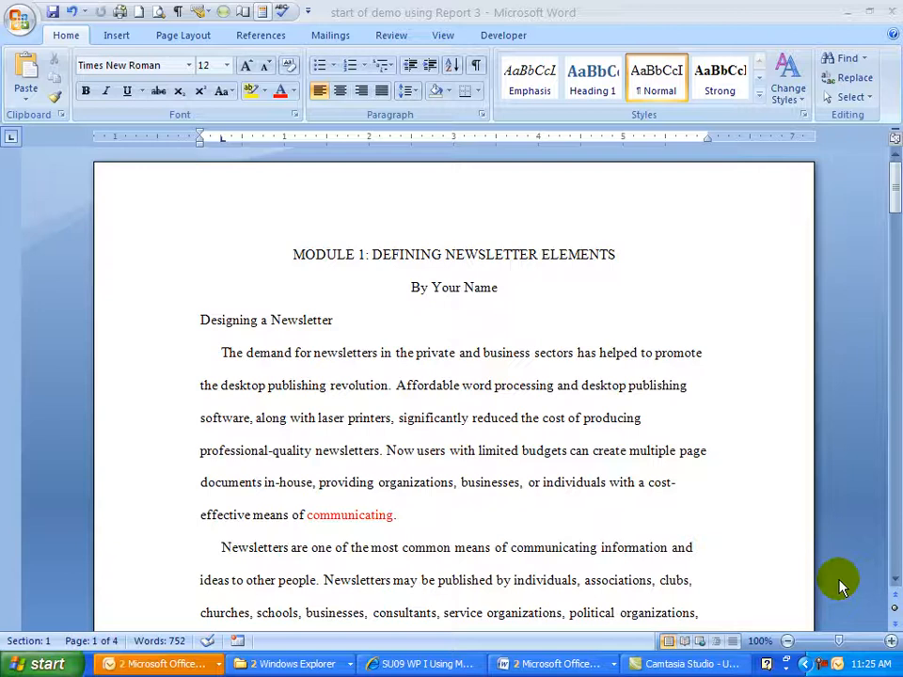
Insert a footnote directly after the red word "communicating." at the end of the first body paragraph
click(397, 520)
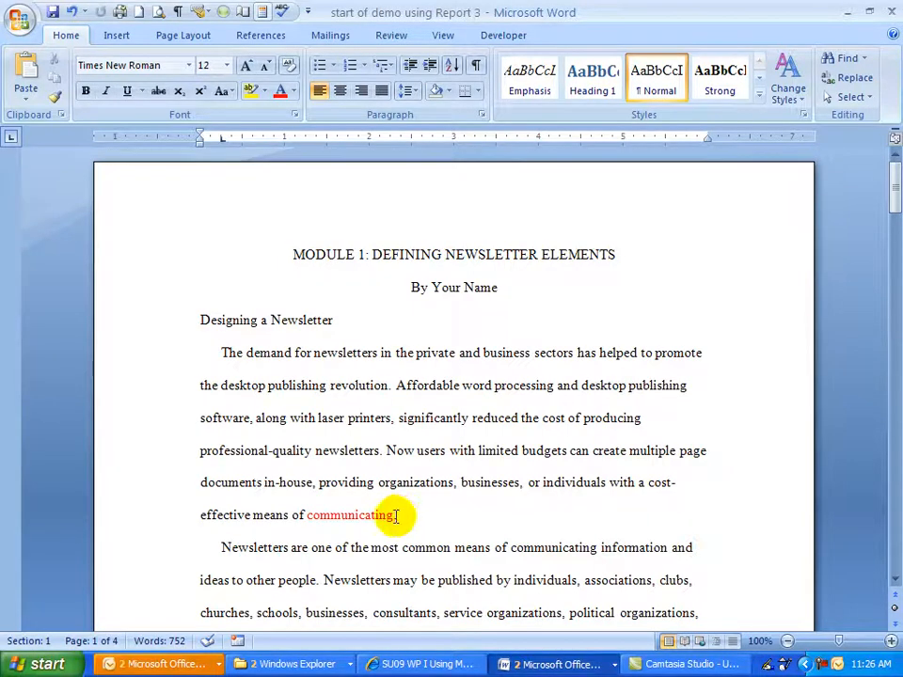
click(397, 516)
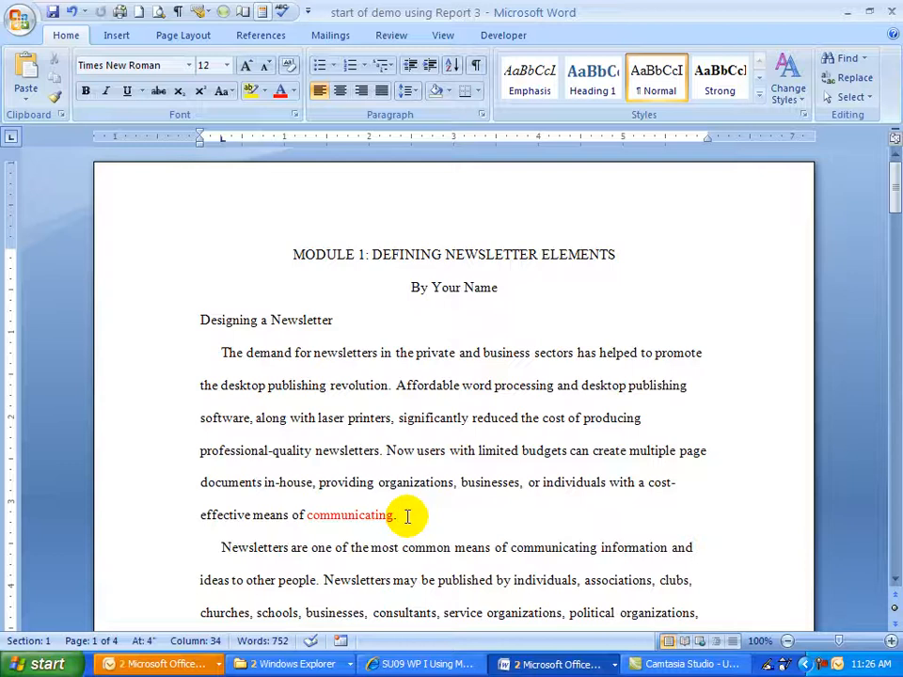
click(242, 35)
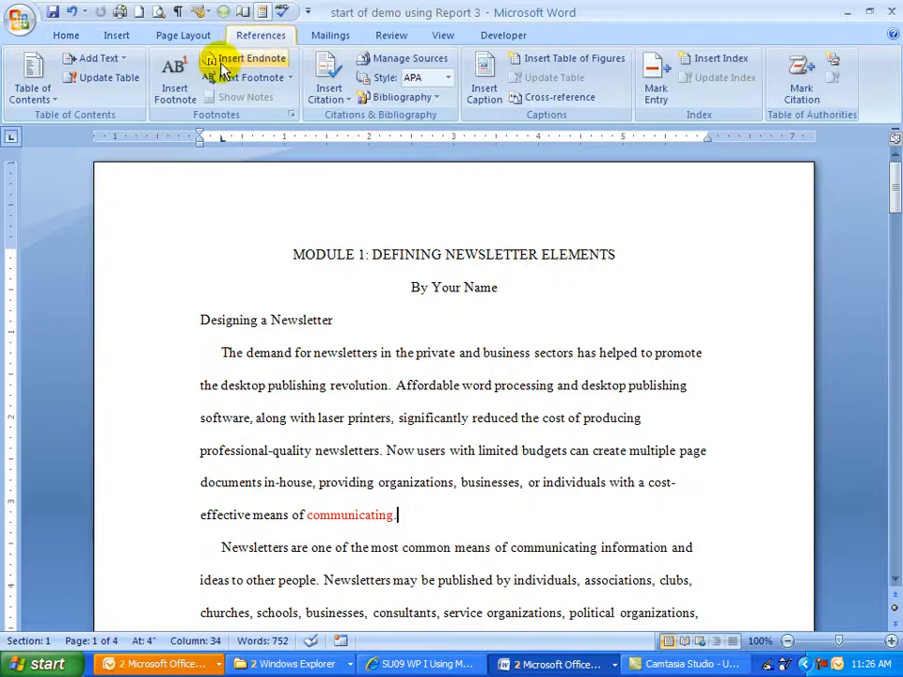
click(168, 88)
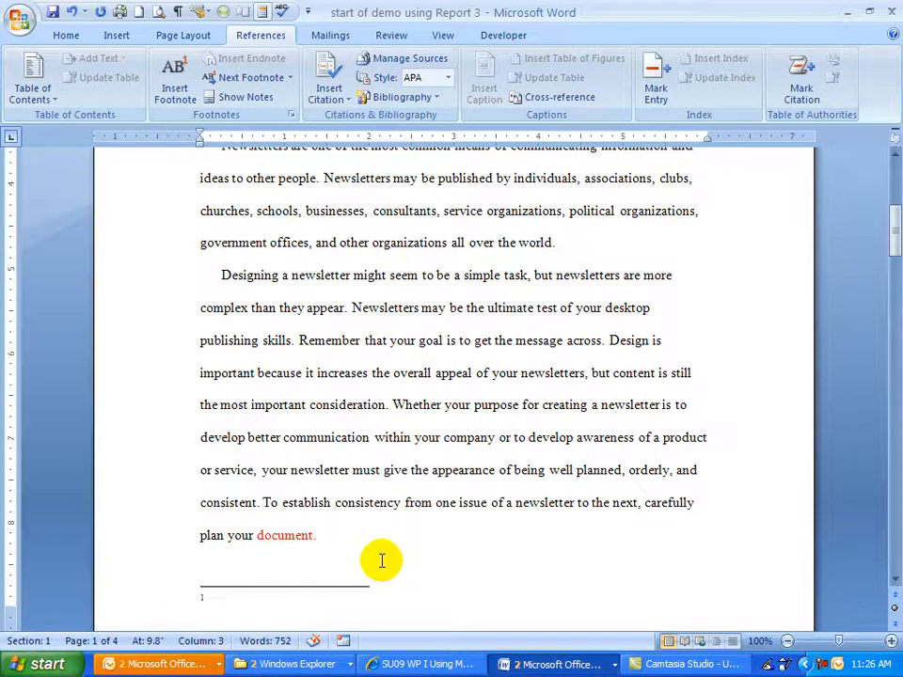
Enter the footnote text Your Name, “A New Home for the Century,” Home Improvements Magazine, May 1, 2008, pp. 20-21., followed by a new line
text(Your Nam)
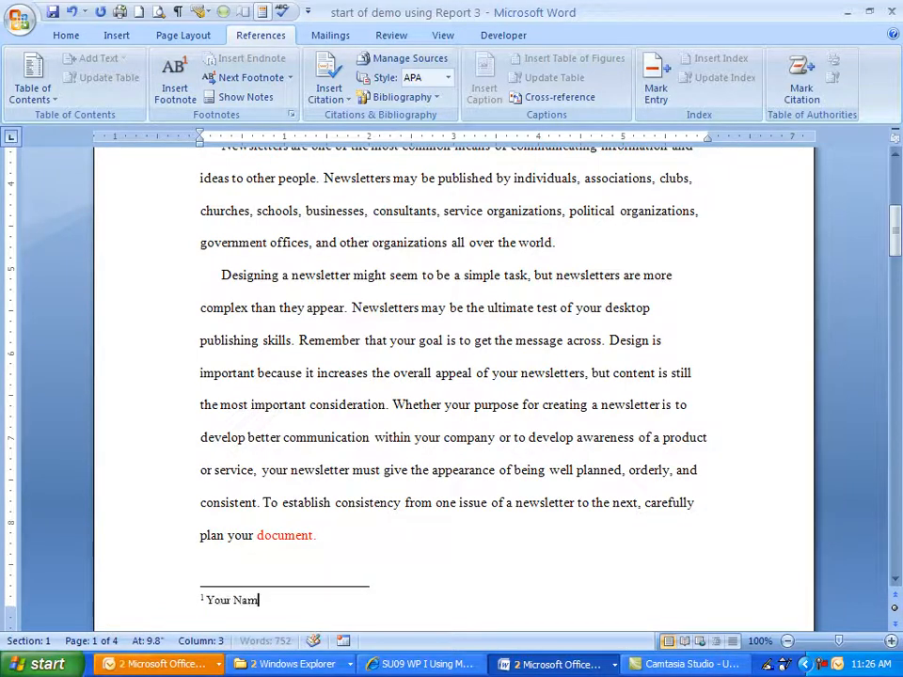
text(e,)
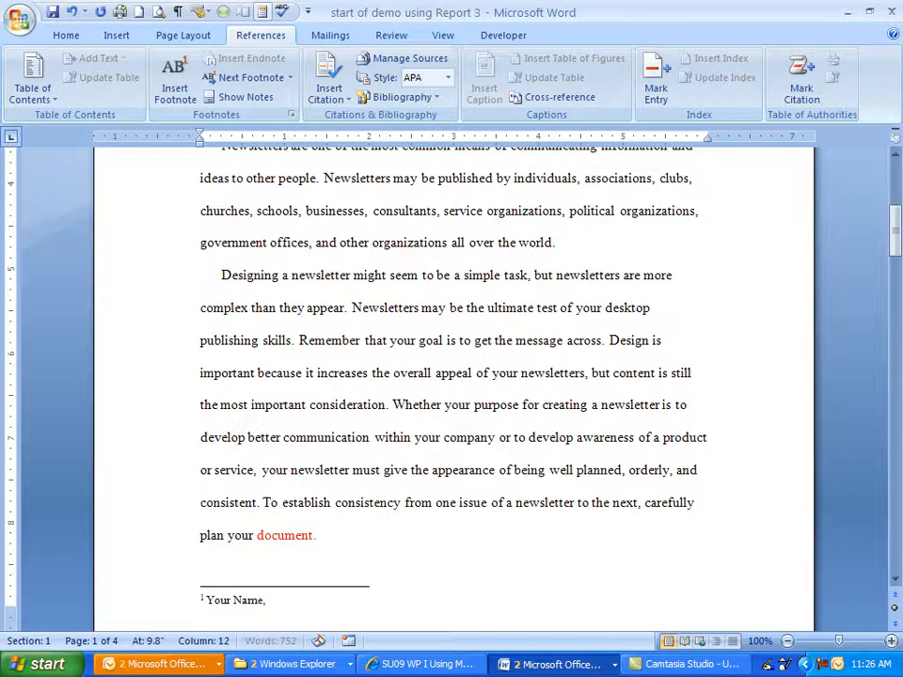
text( "A New Home for the Century,")
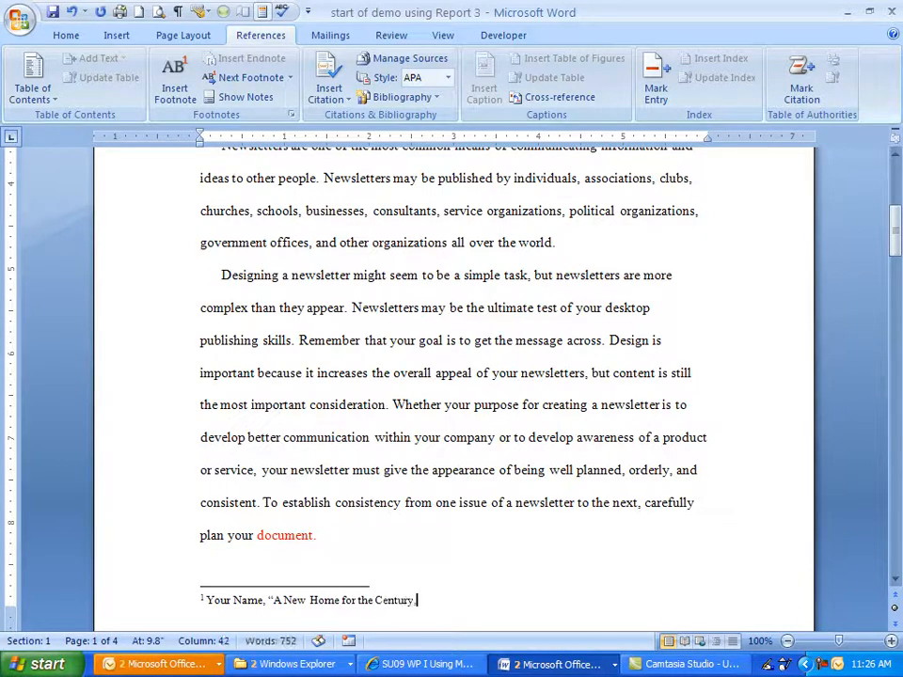
text( Home)
text( Improvemen)
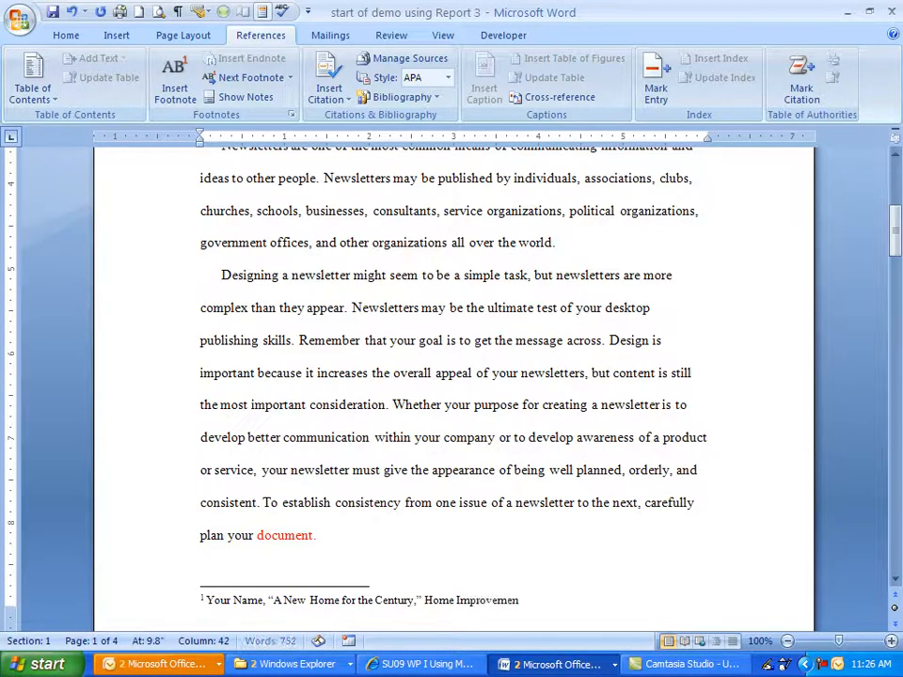
text(ts Magazine, Ma)
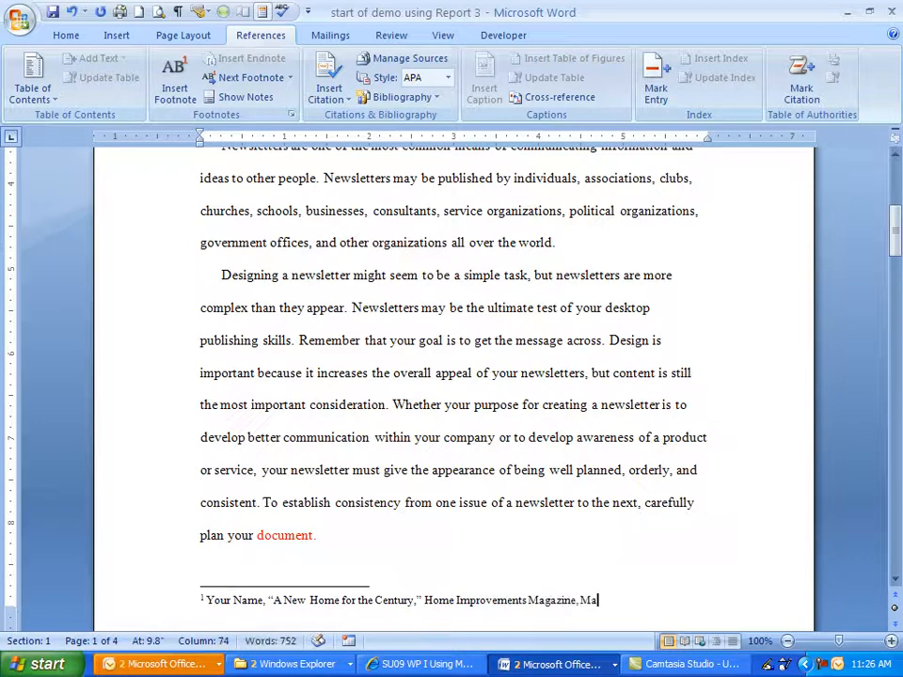
text(y 1, 2008, pp. 20-2)
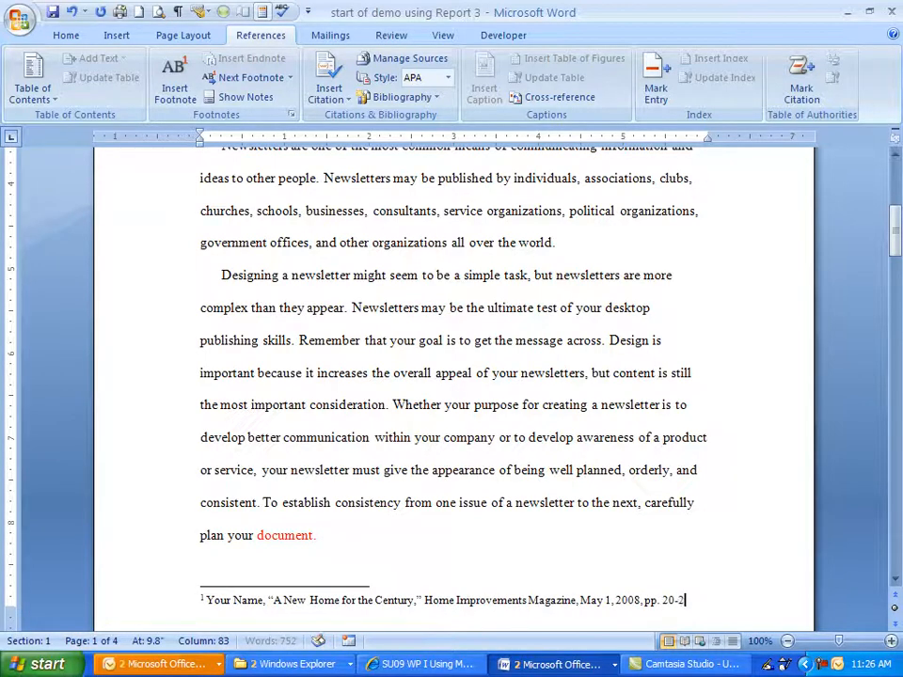
text(1.)
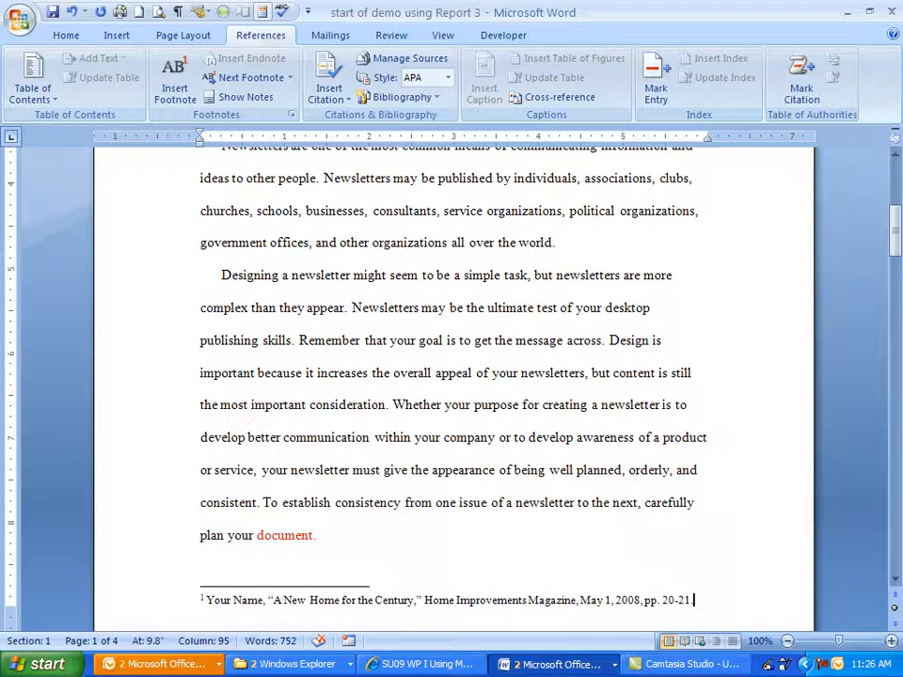
key(Return)
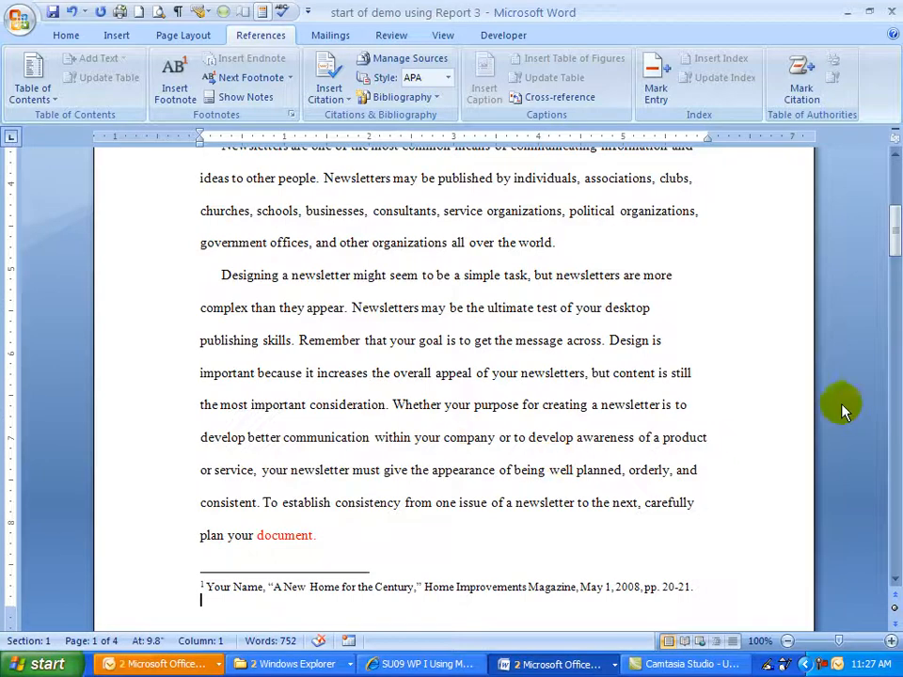
Check the footnote reference after "communicating." and insert another footnote after the red word "document." at the end of the third body paragraph
drag(894, 242, 888, 197)
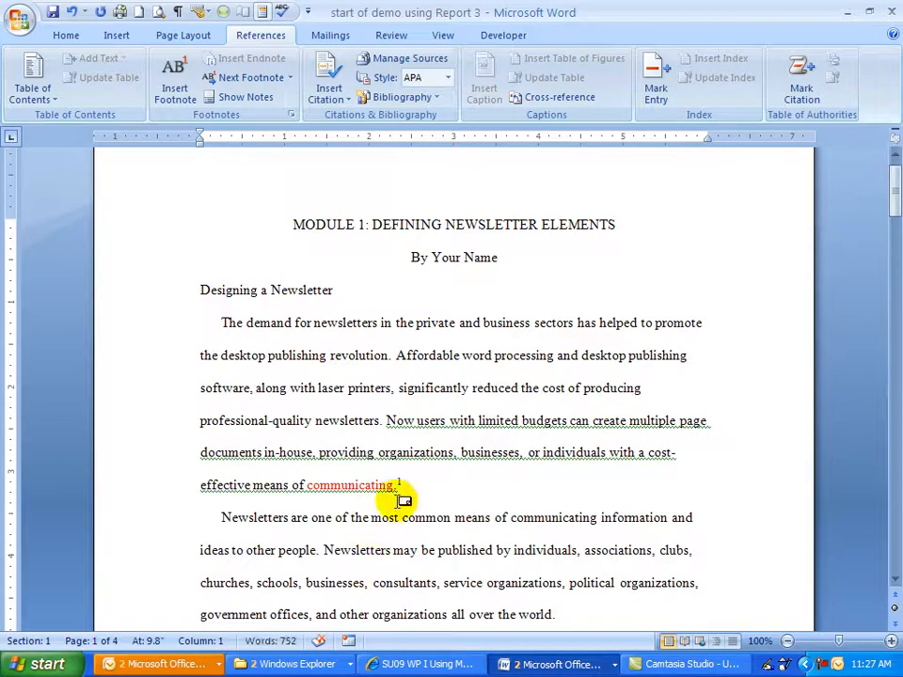
mouse_move(403, 476)
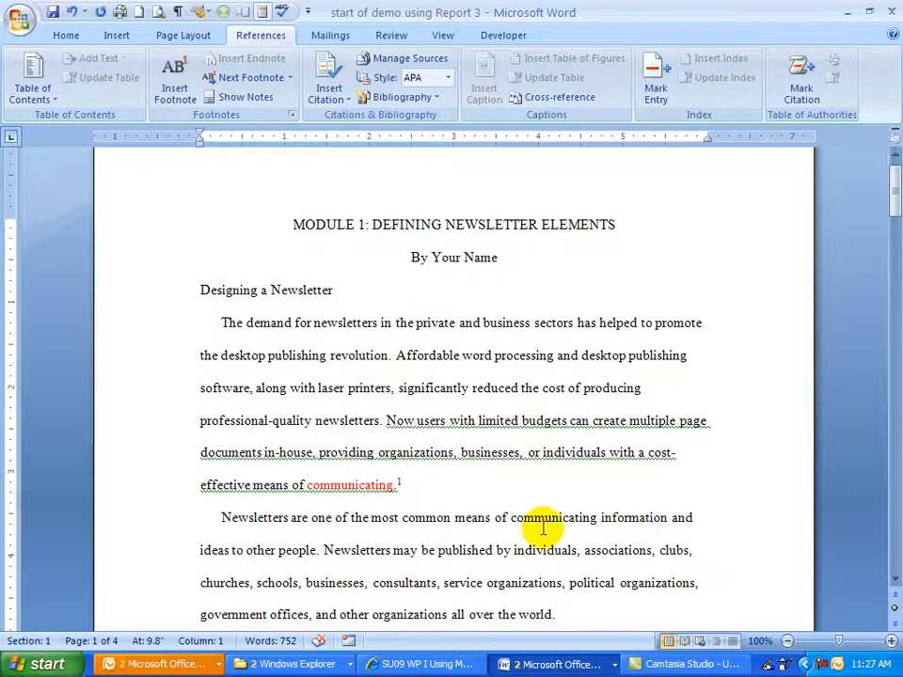
click(894, 581)
drag(894, 580, 893, 580)
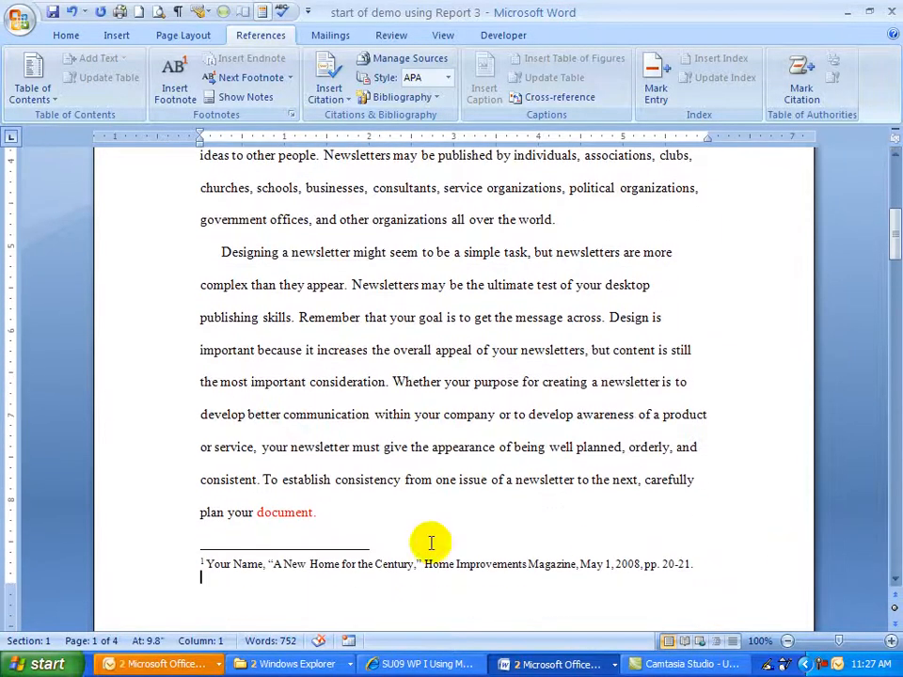
click(315, 513)
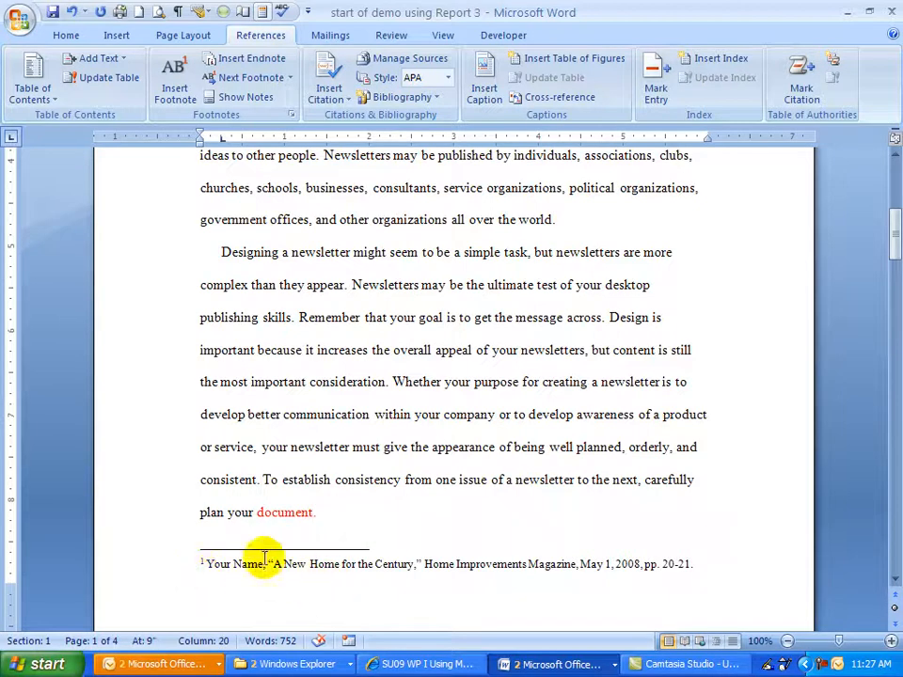
click(171, 94)
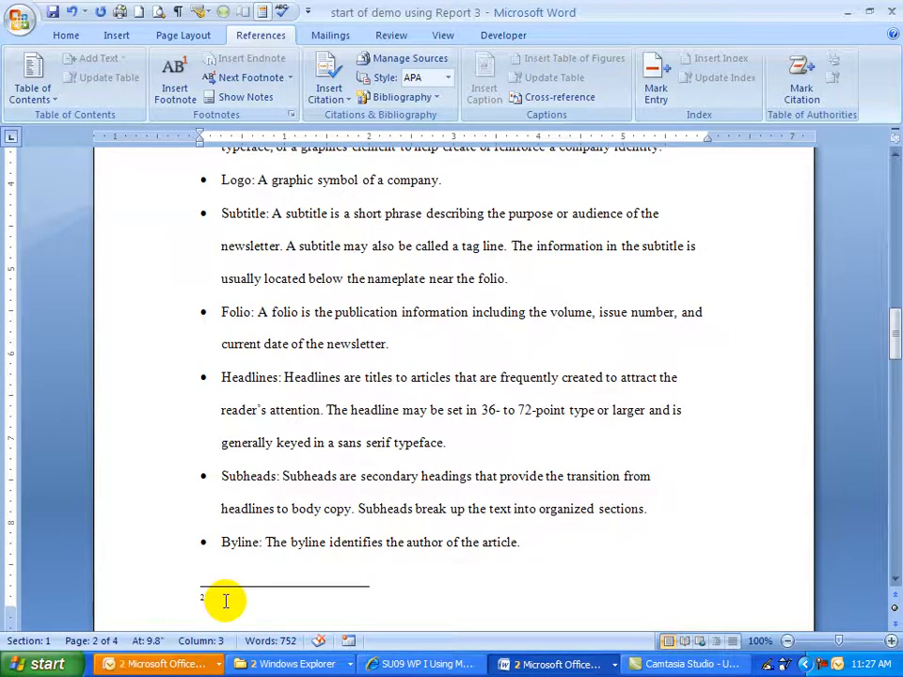
Enter the footnote as the author's name, “Settlement Issues When Buying a New Home,” Home Financing, July, 2008, p. 98., followed by a new line
text(Eva Bartell,)
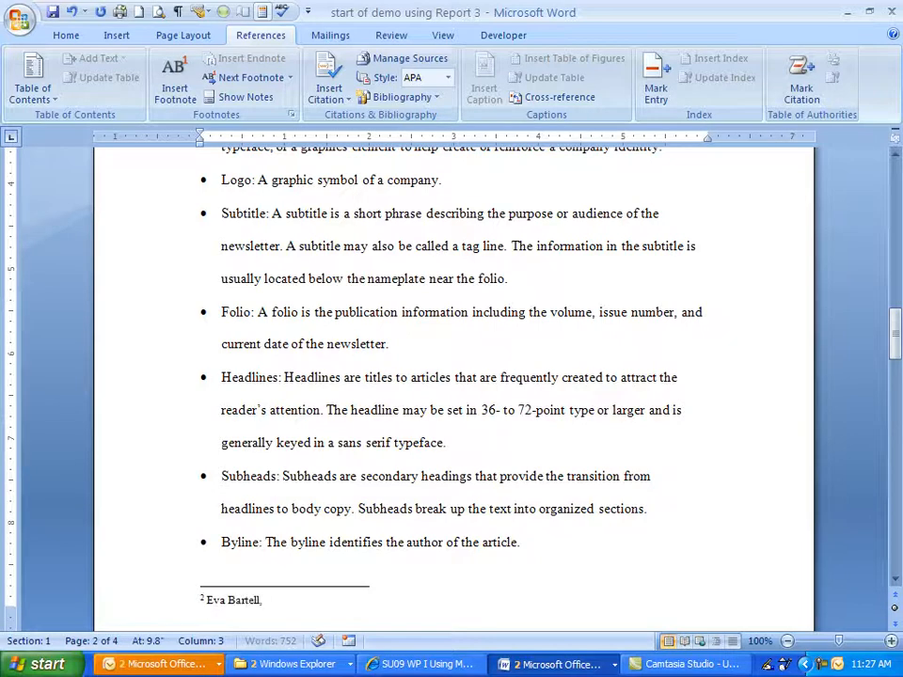
text( "Settlement Issu)
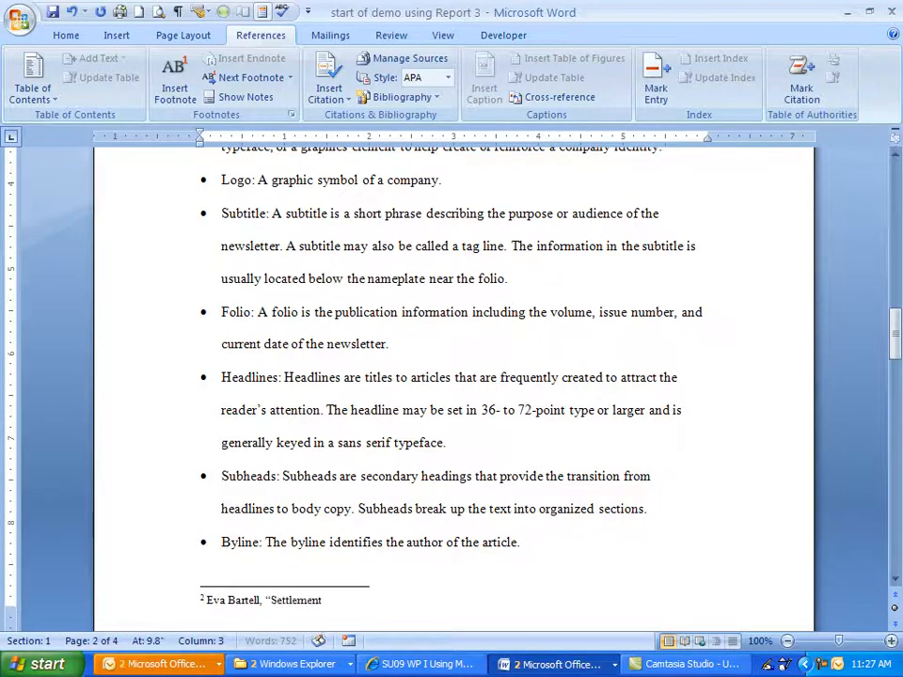
text(es Whe)
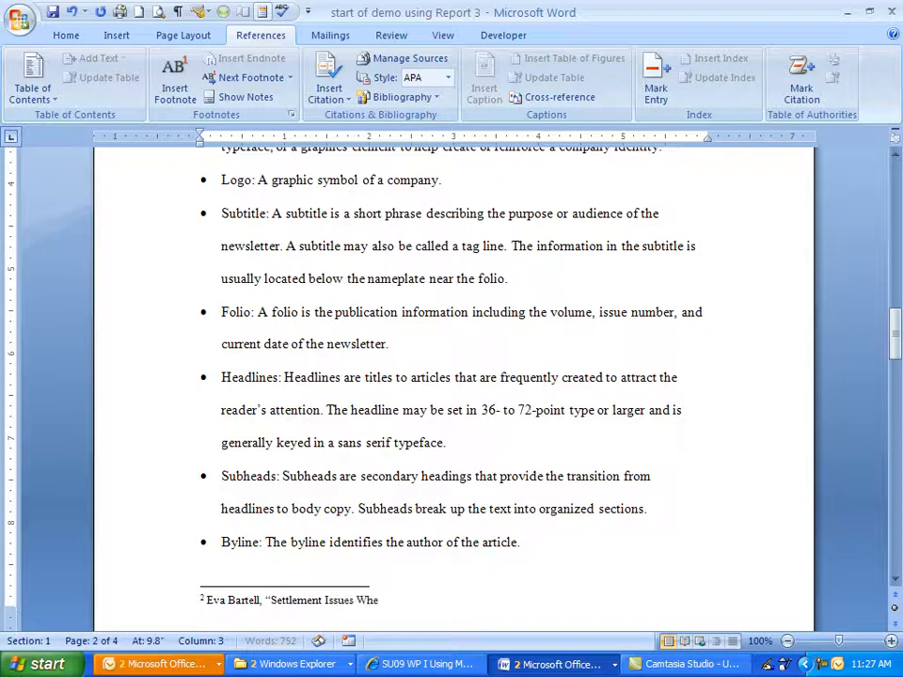
text(n Buying)
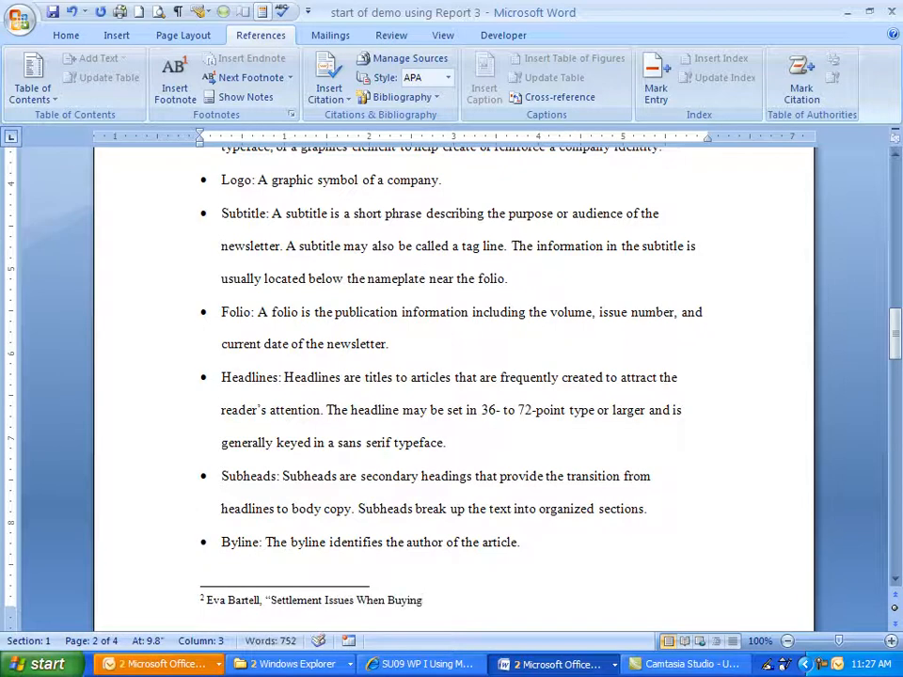
text( a New Home,” Home Financing, July, 2008.)
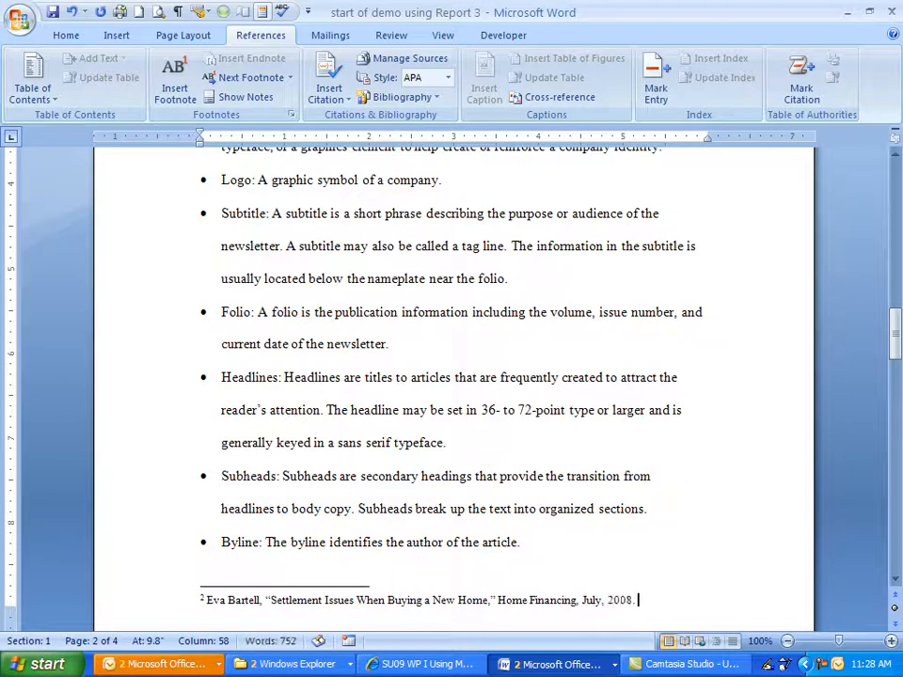
key(BackSpace)
key(BackSpace)
text(, )
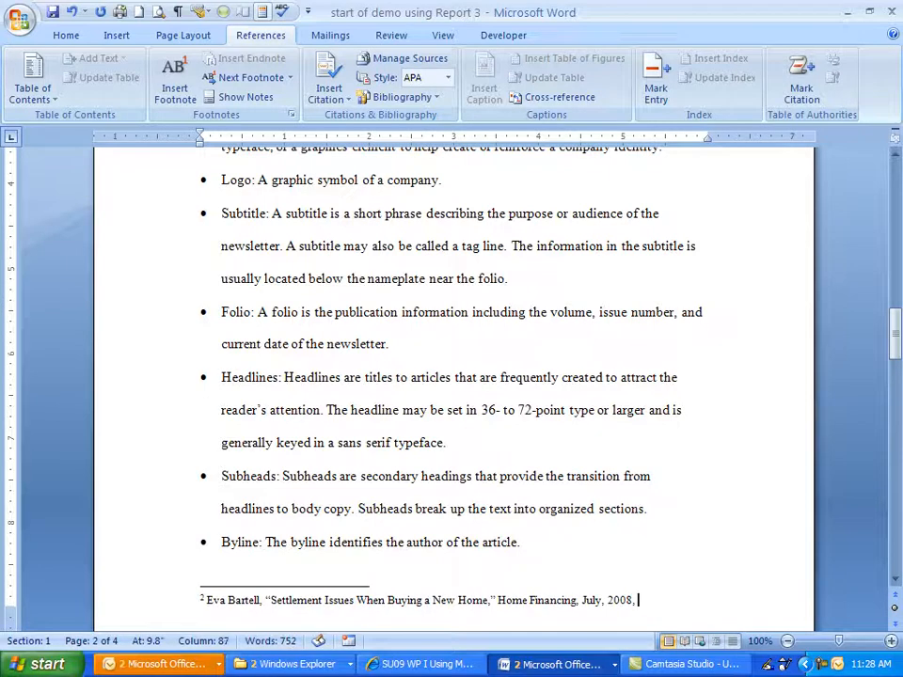
text(p. 98.)
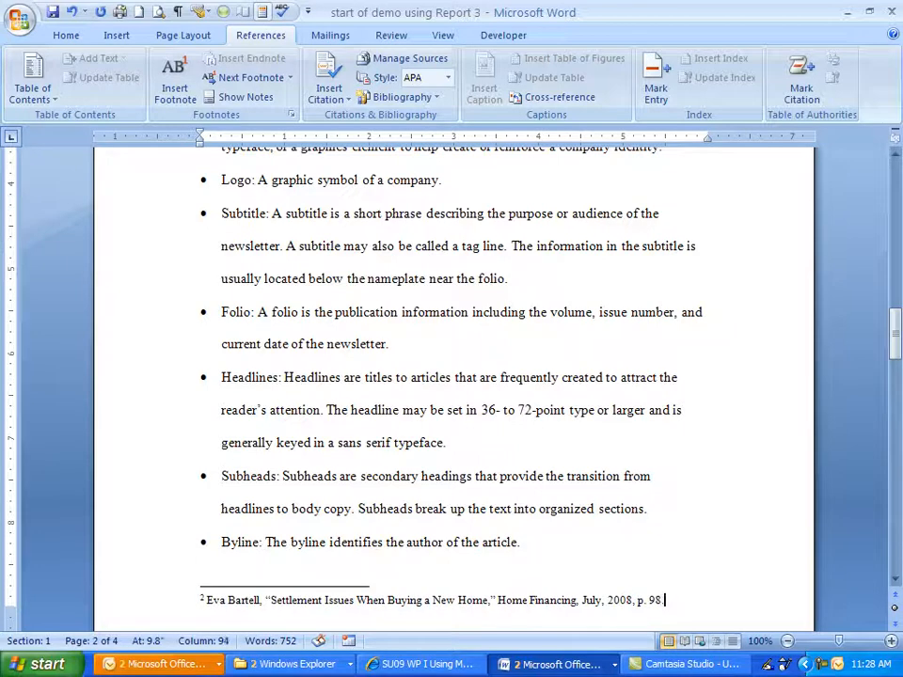
key(Return)
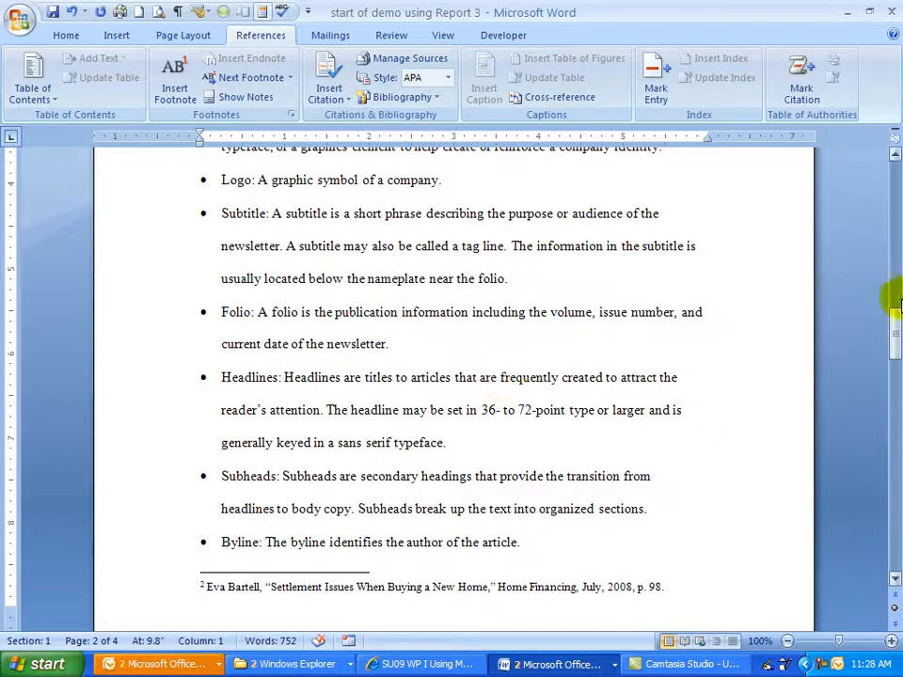
Insert a footnote after the red word "newsletter?" in the first paragraph under Defining the Purpose of a Newsletter
drag(893, 339, 892, 403)
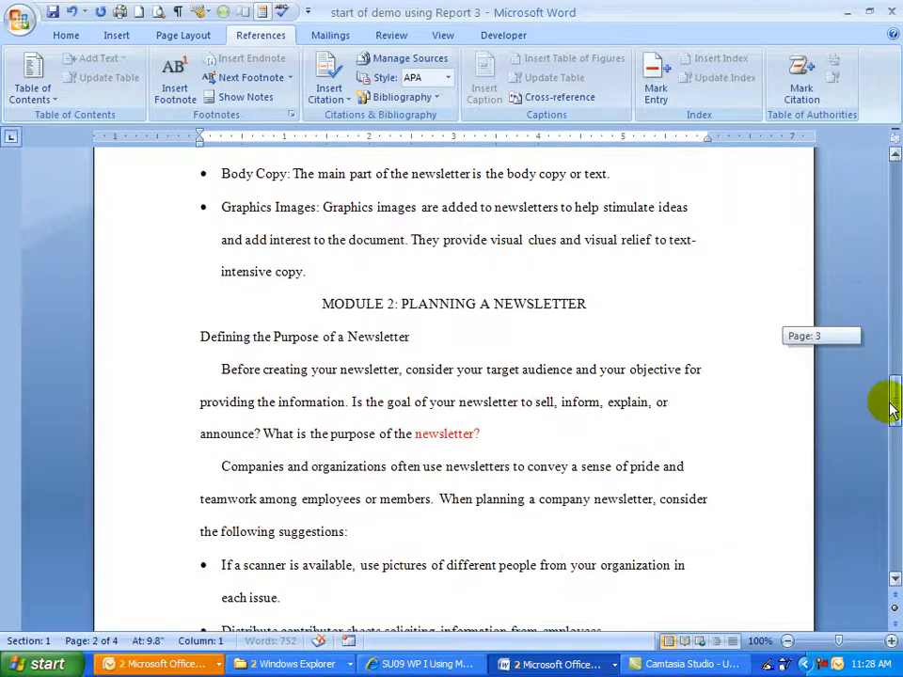
click(482, 433)
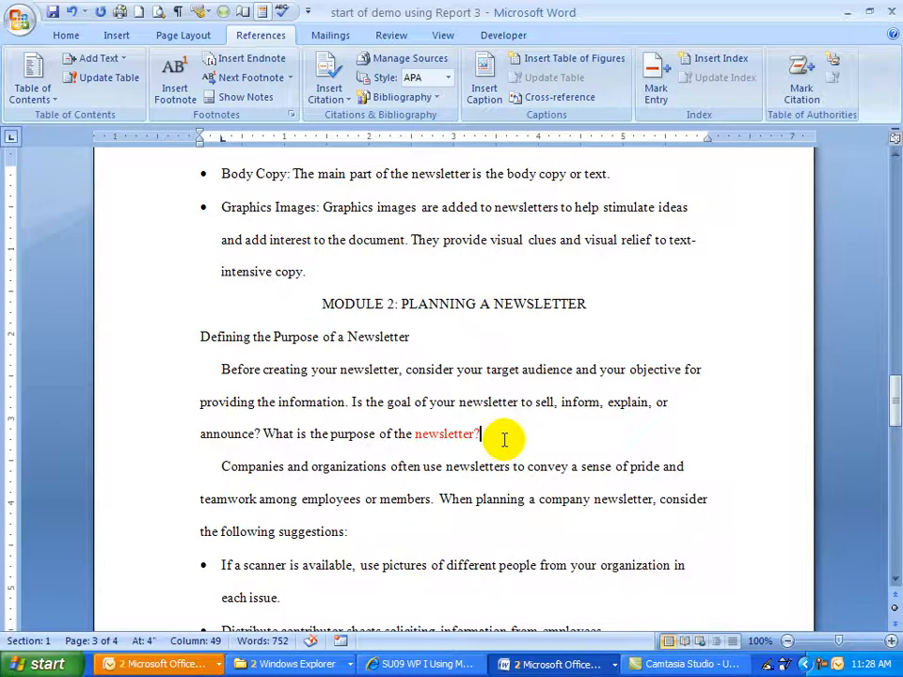
click(162, 89)
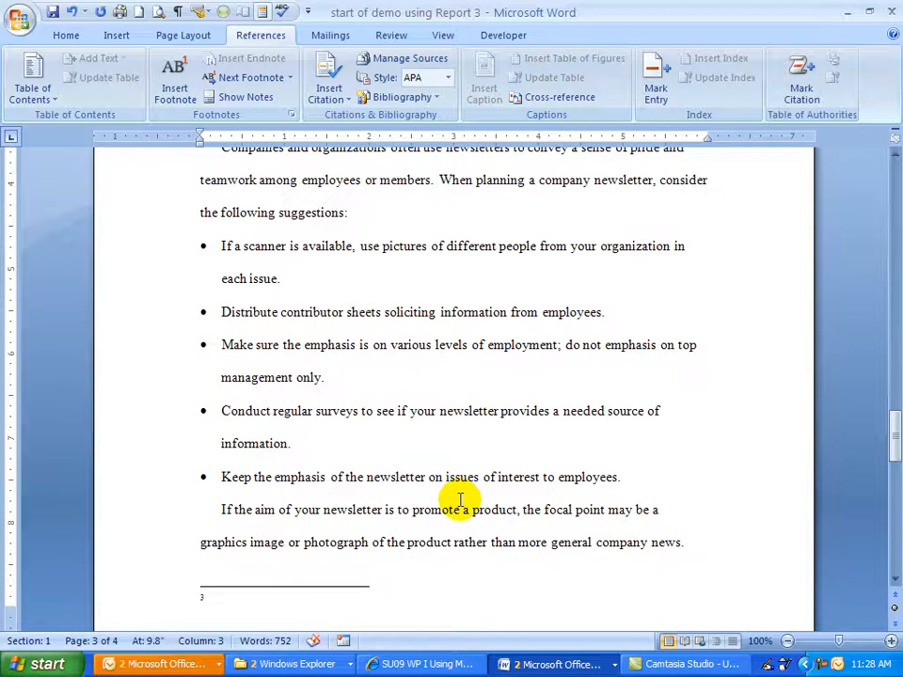
Enter the footnote text “Home Construction in the 21st Century,” Family Living, October 15, 2008., followed by a new line
text("Home Constructi)
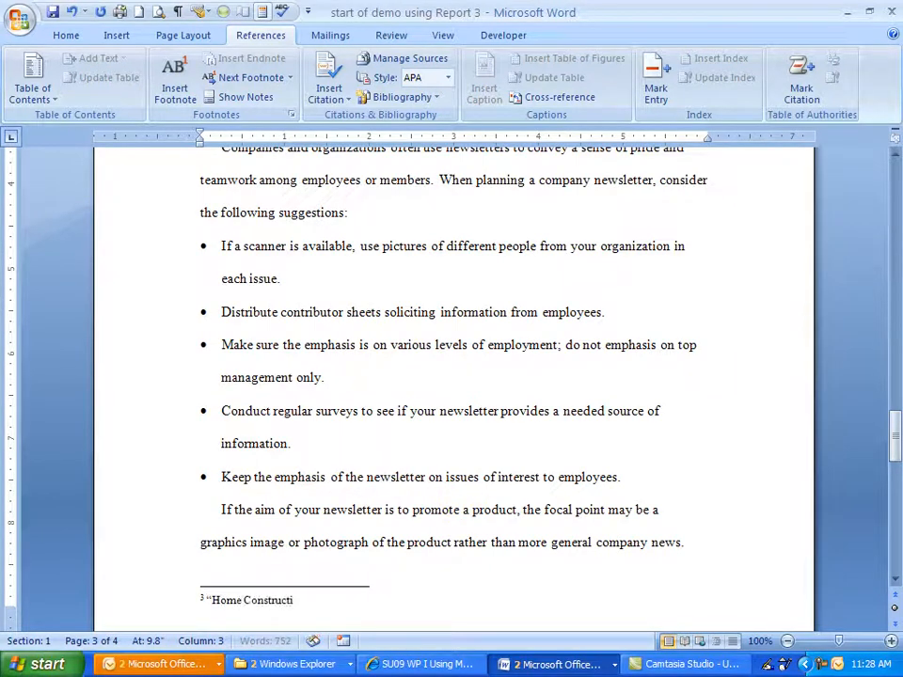
text(on in the 21)
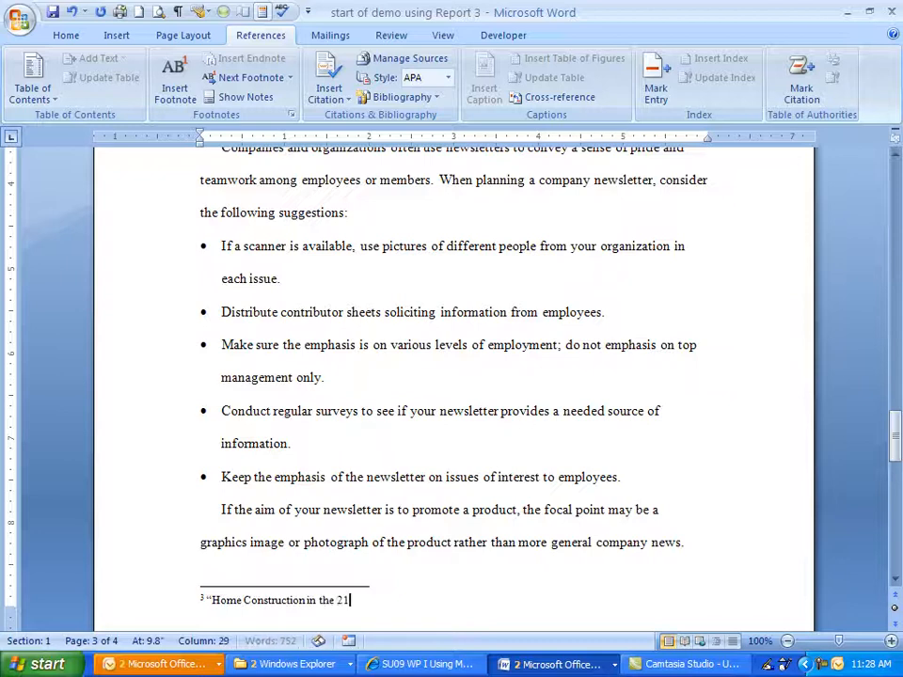
text(st)
text( Century,)
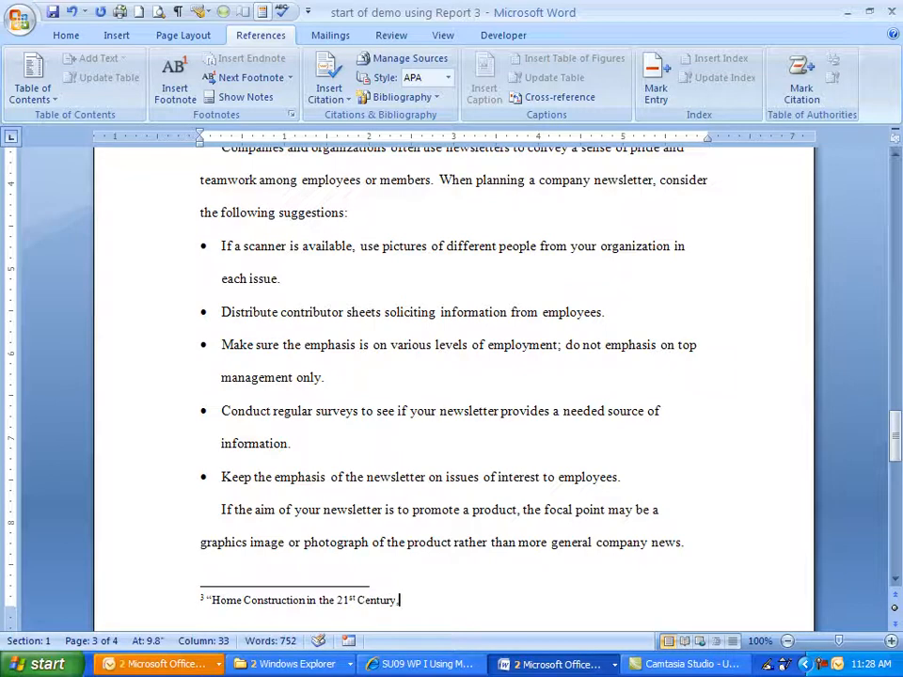
text(" Family Living, october 15, 2008.)
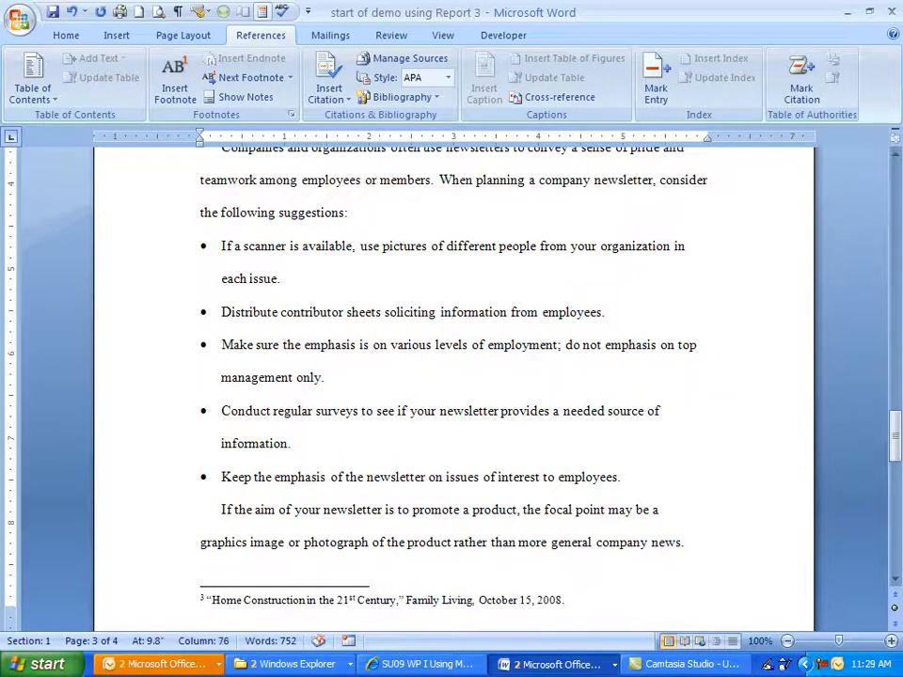
key(Return)
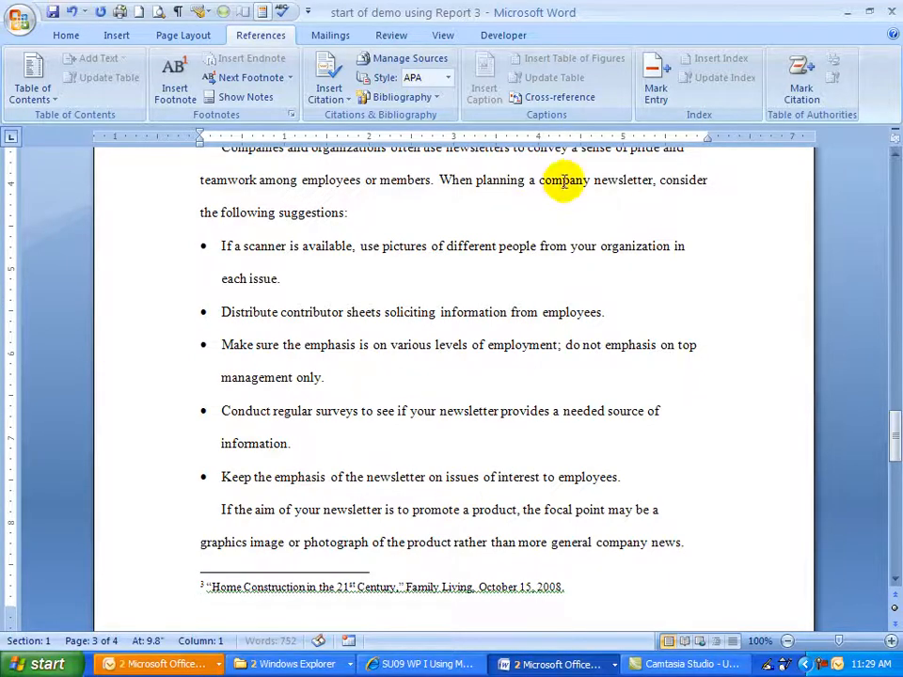
Place the cursor in the body text near the end of page 3 and switch the document to Draft view
drag(887, 434, 849, 455)
click(539, 362)
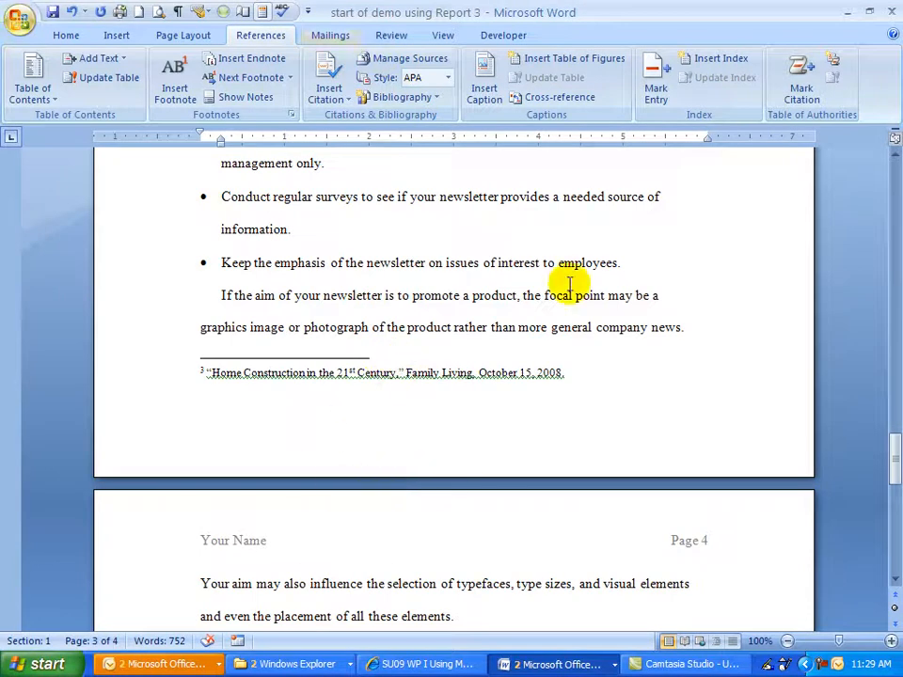
click(734, 641)
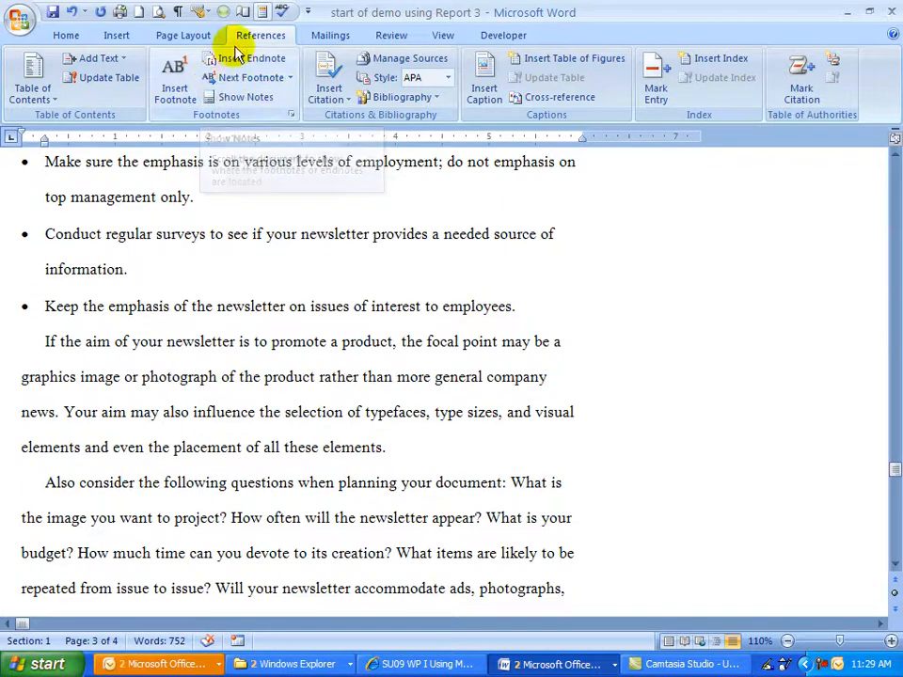
Show all footnotes in an enlarged notes pane and set the text of every note to 12 pt
click(245, 100)
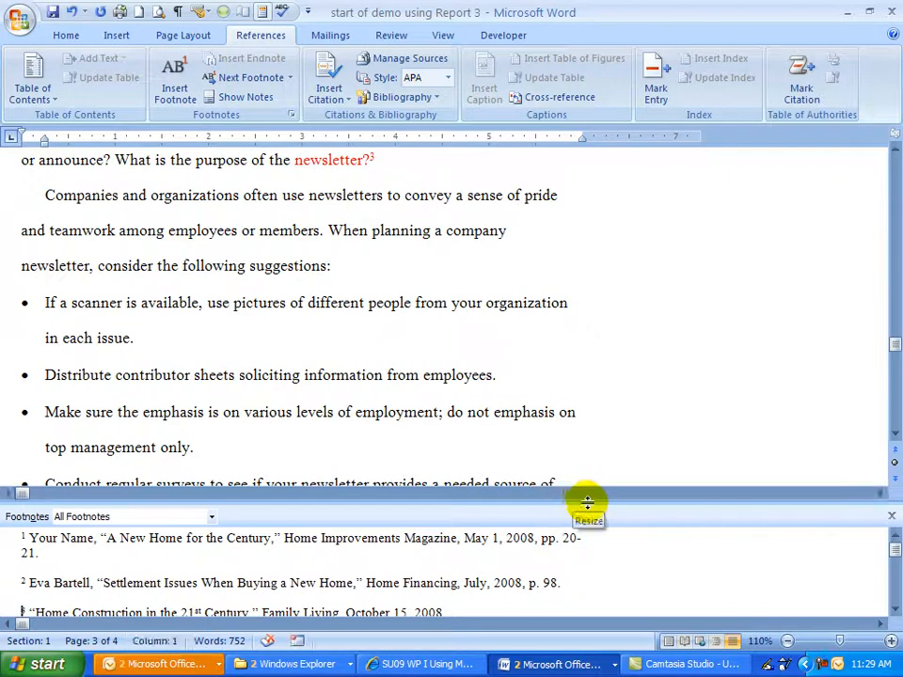
drag(587, 501, 574, 431)
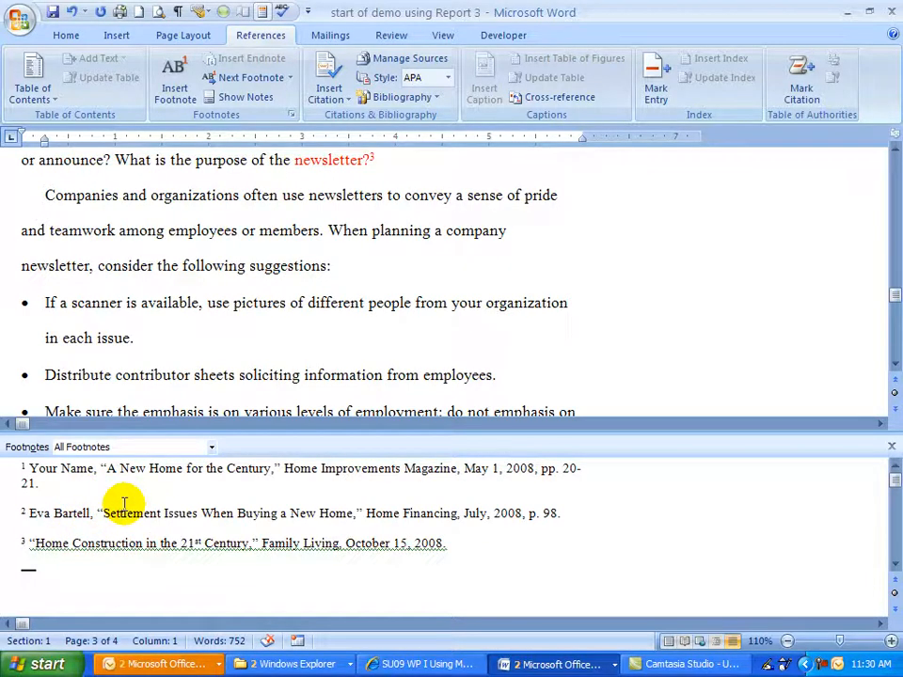
key(ctrl+a)
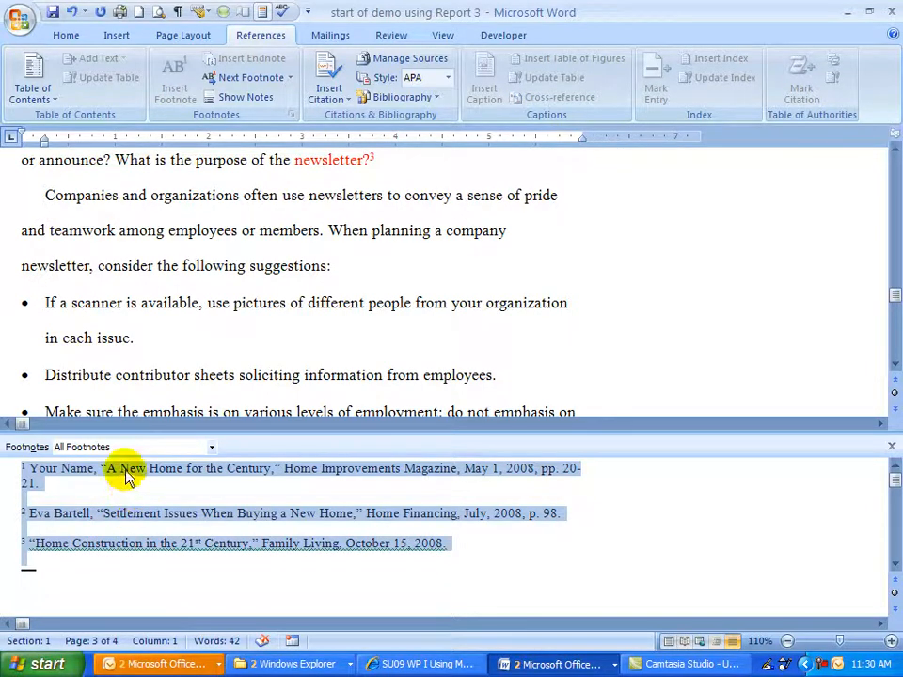
click(64, 36)
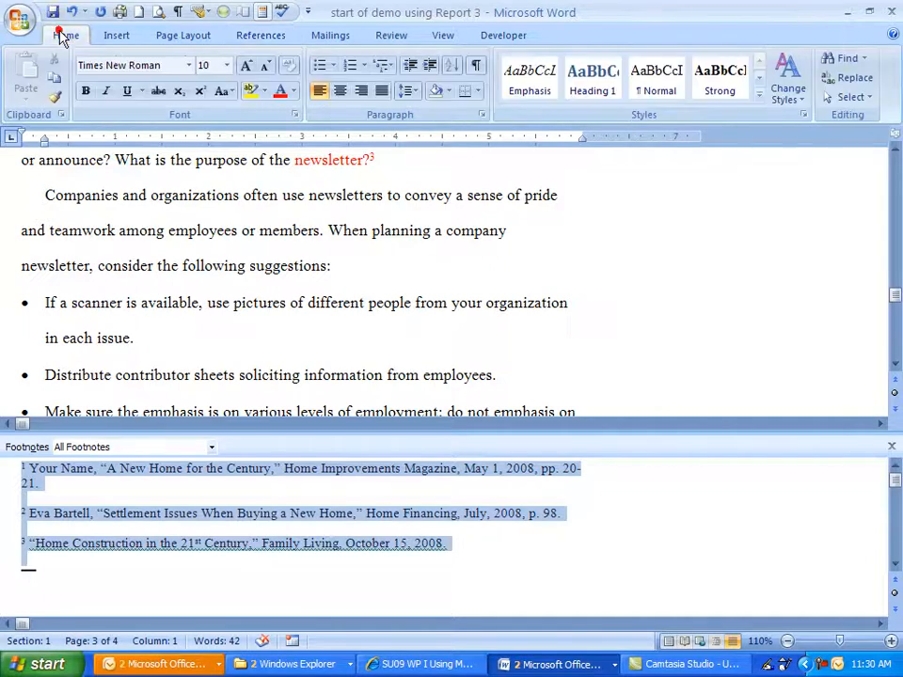
click(294, 112)
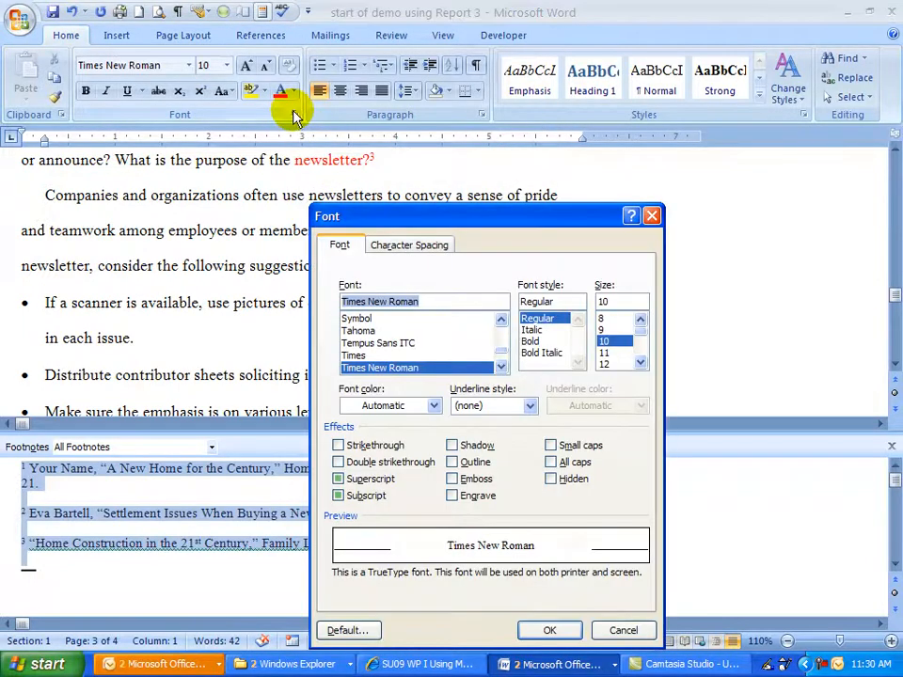
click(604, 365)
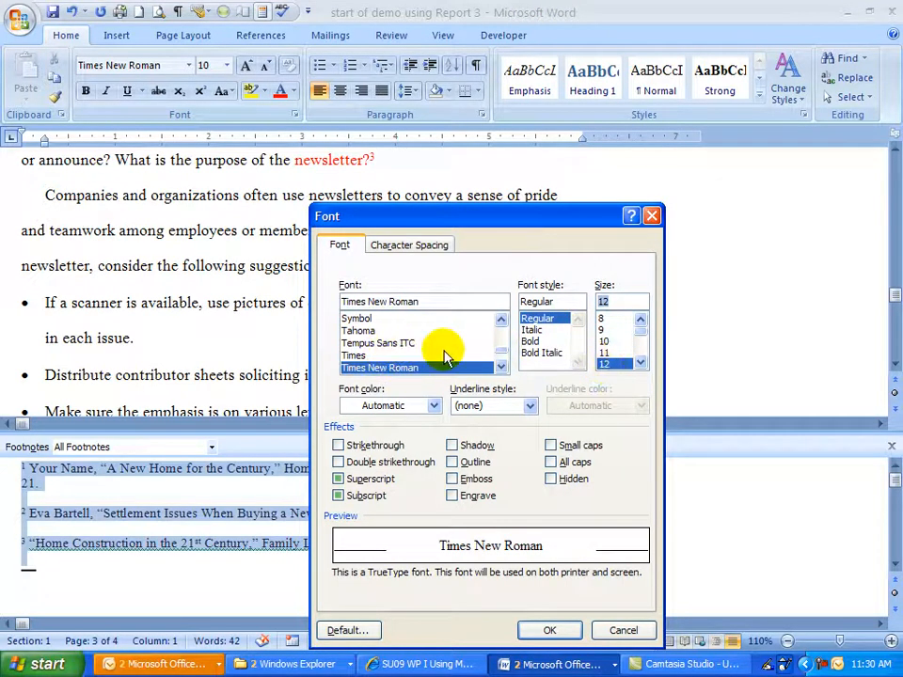
click(547, 630)
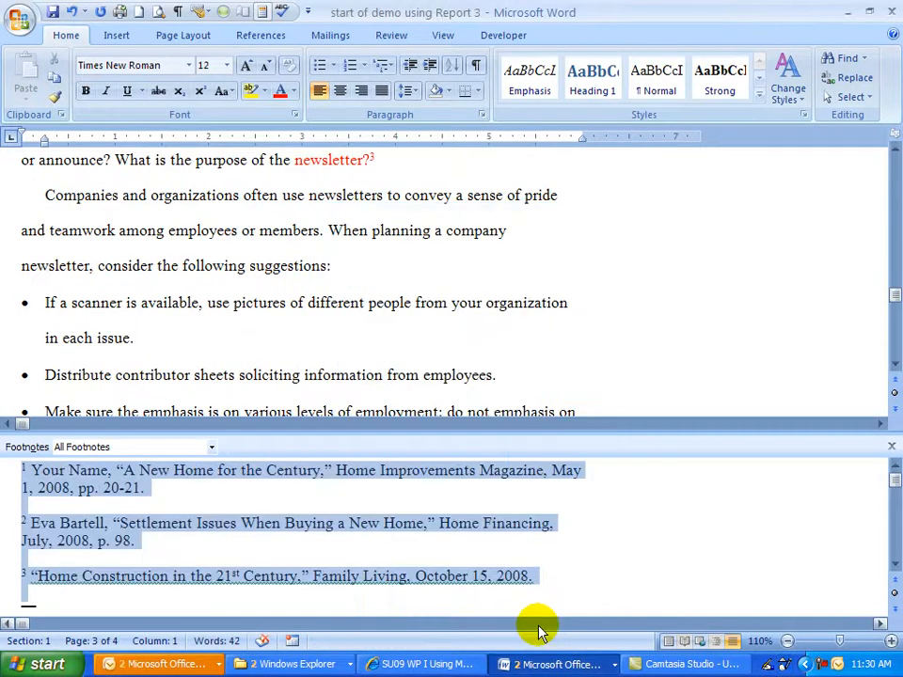
Apply a 0.5" first-line indent to all the selected footnotes
click(482, 113)
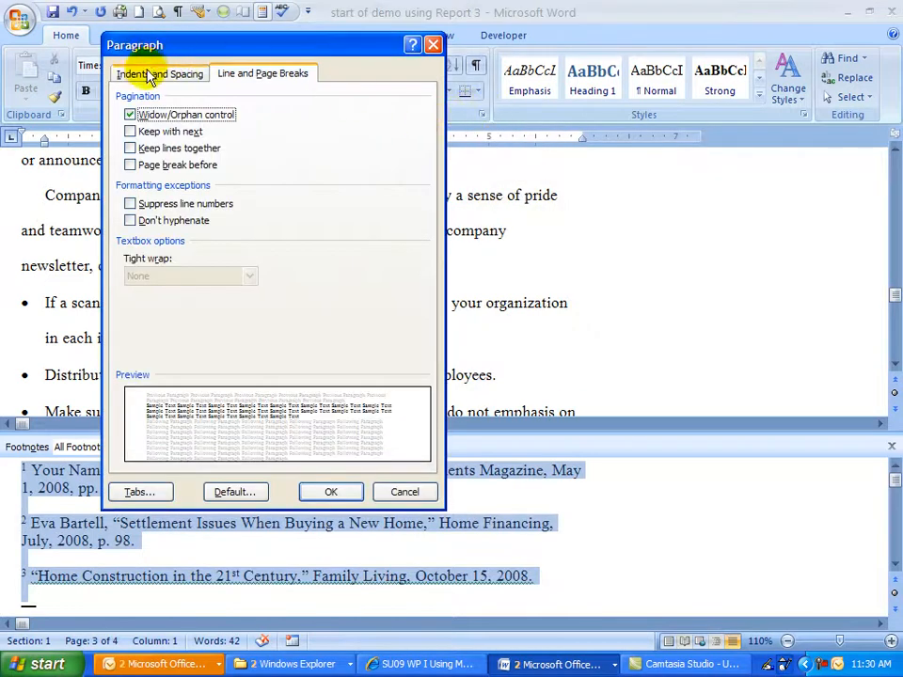
click(147, 77)
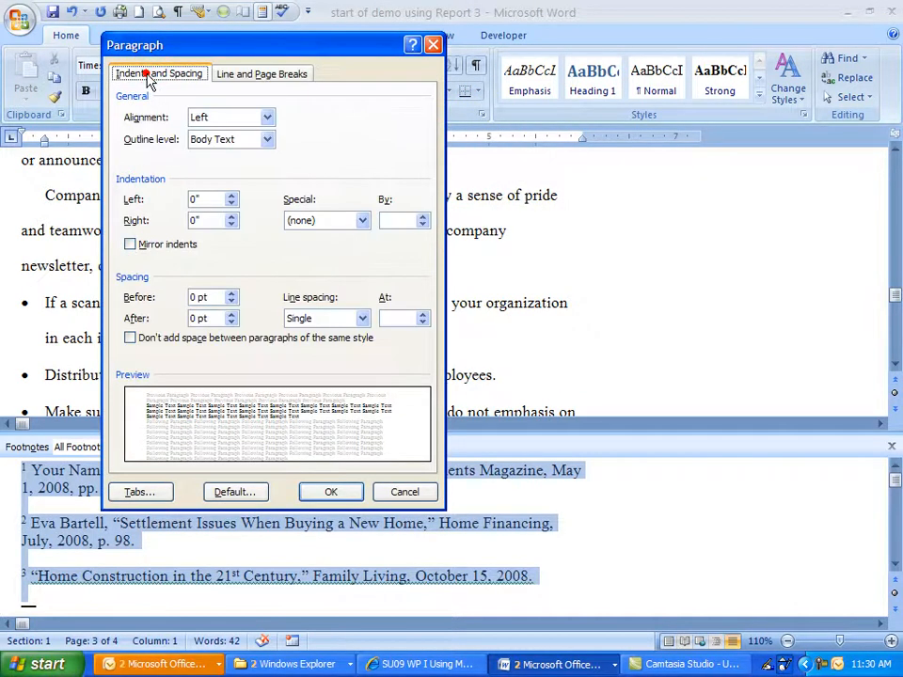
click(360, 222)
click(319, 250)
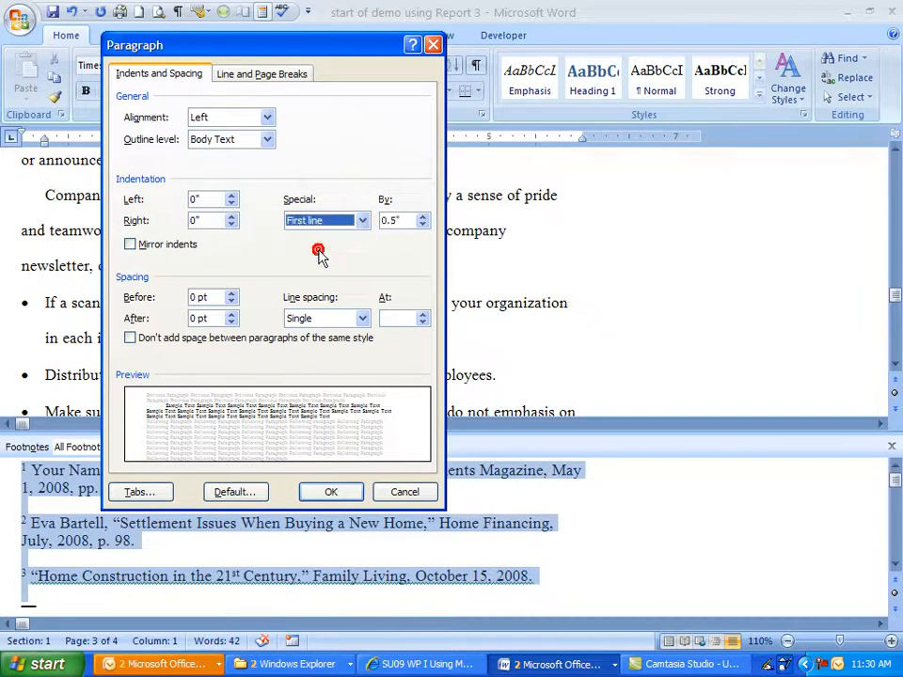
click(313, 491)
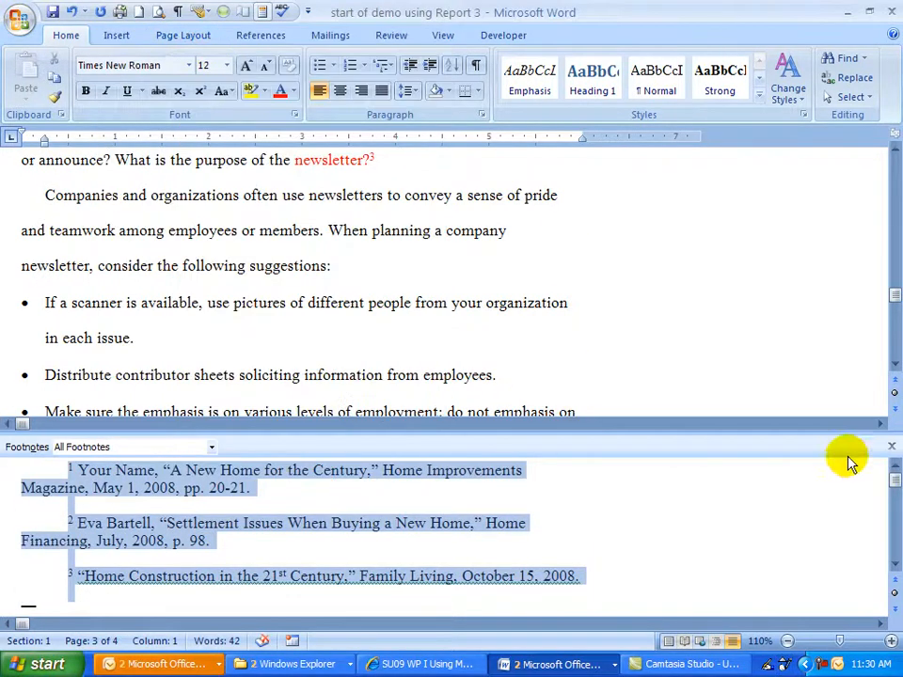
Close the footnotes pane and switch to Print Layout view to review the formatted footnotes on the pages
click(891, 450)
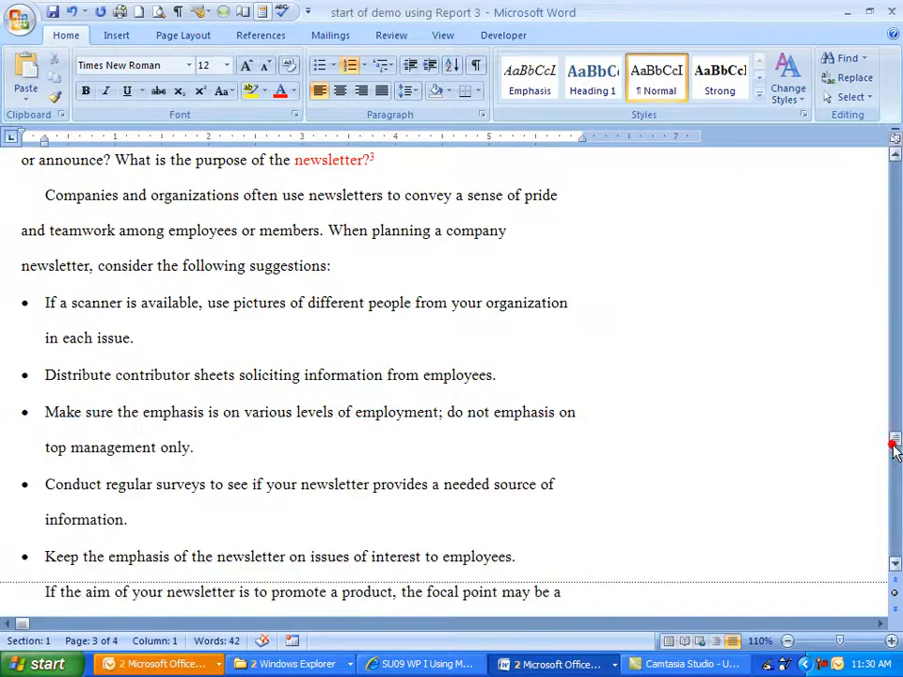
click(667, 642)
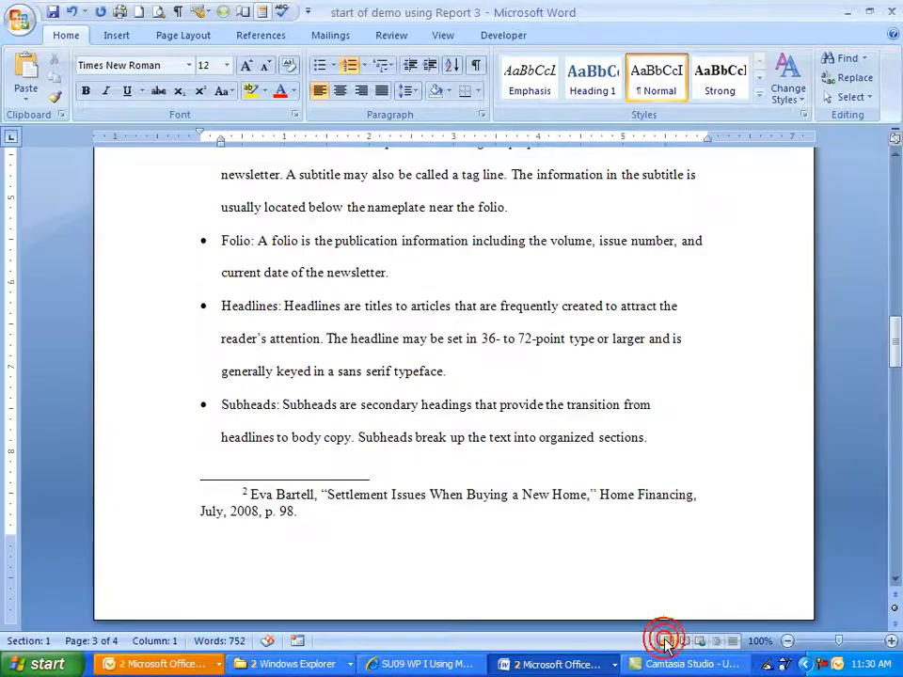
drag(894, 355, 892, 280)
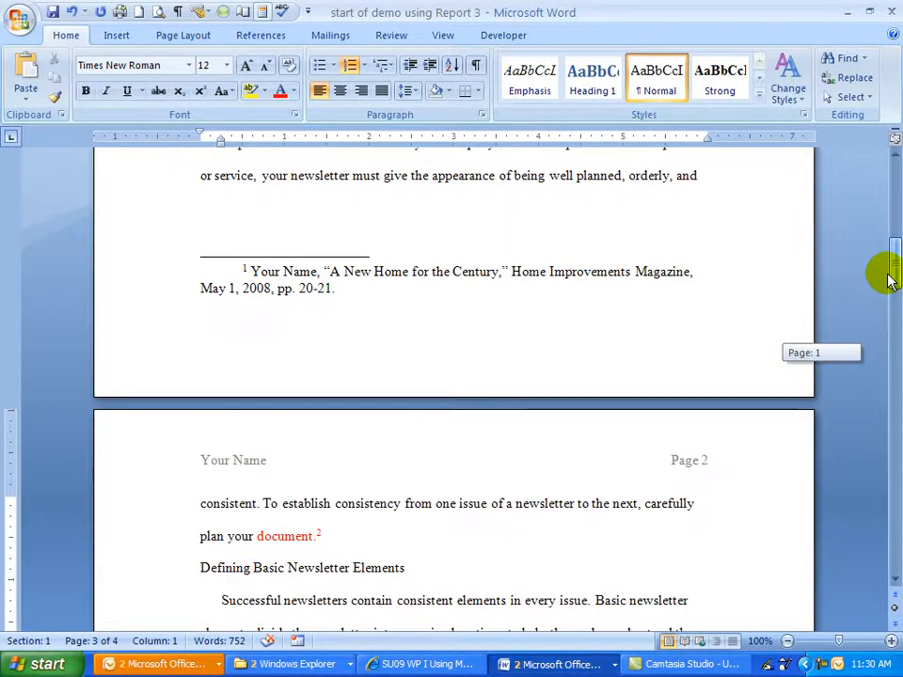
drag(892, 279, 880, 492)
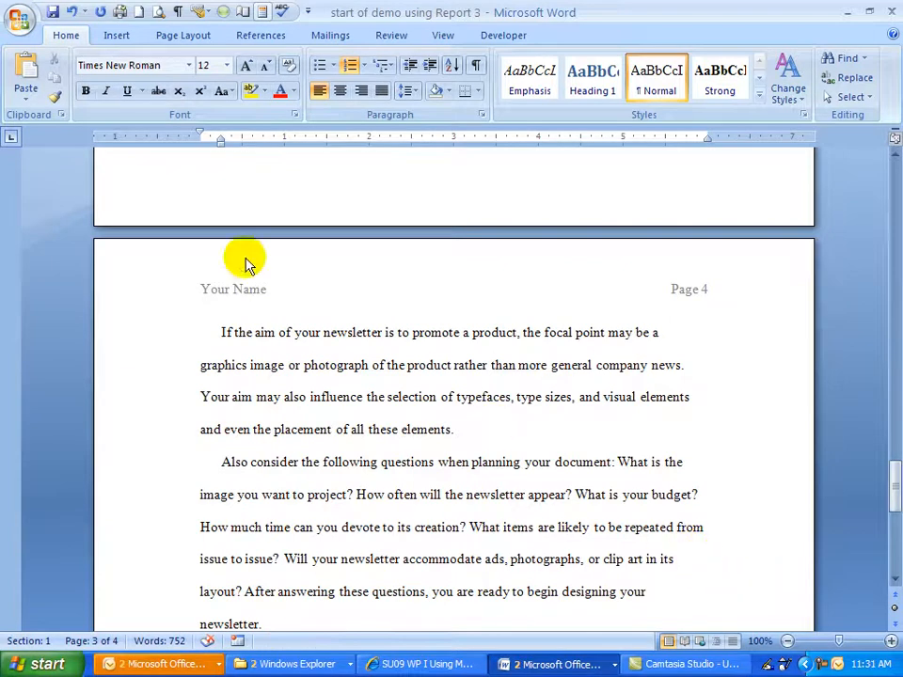
click(821, 665)
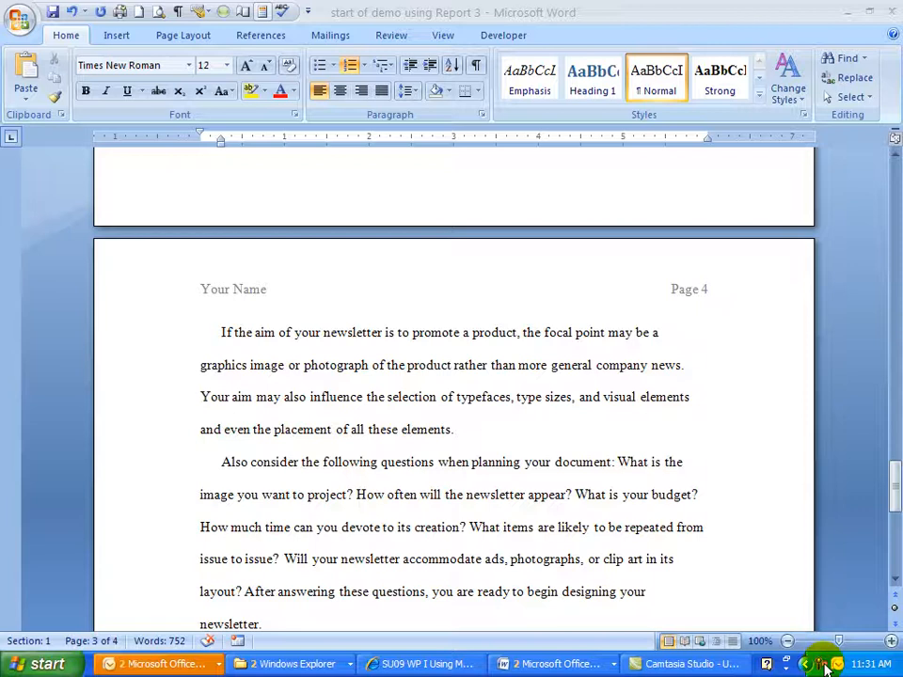
Save a copy of the document as start of demo using Report 3 Clip 2 in the A SUMMER 2009 folder
click(19, 17)
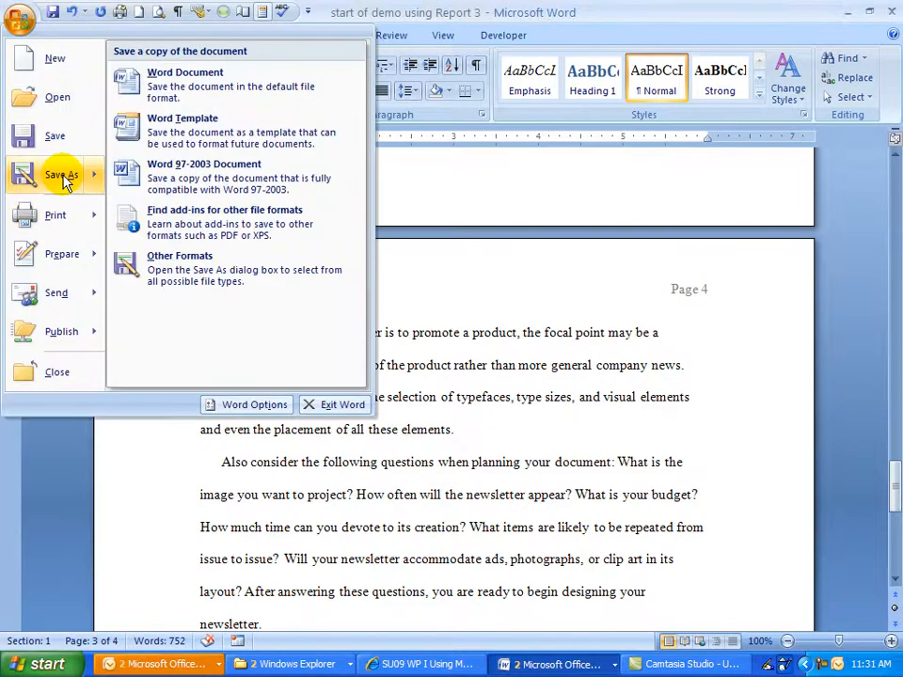
click(62, 179)
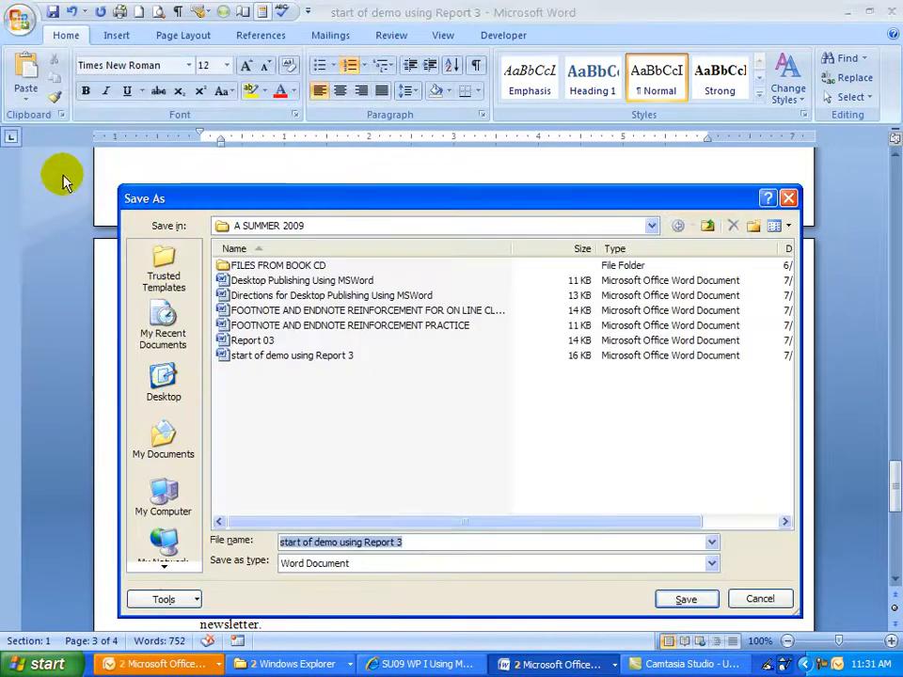
click(409, 540)
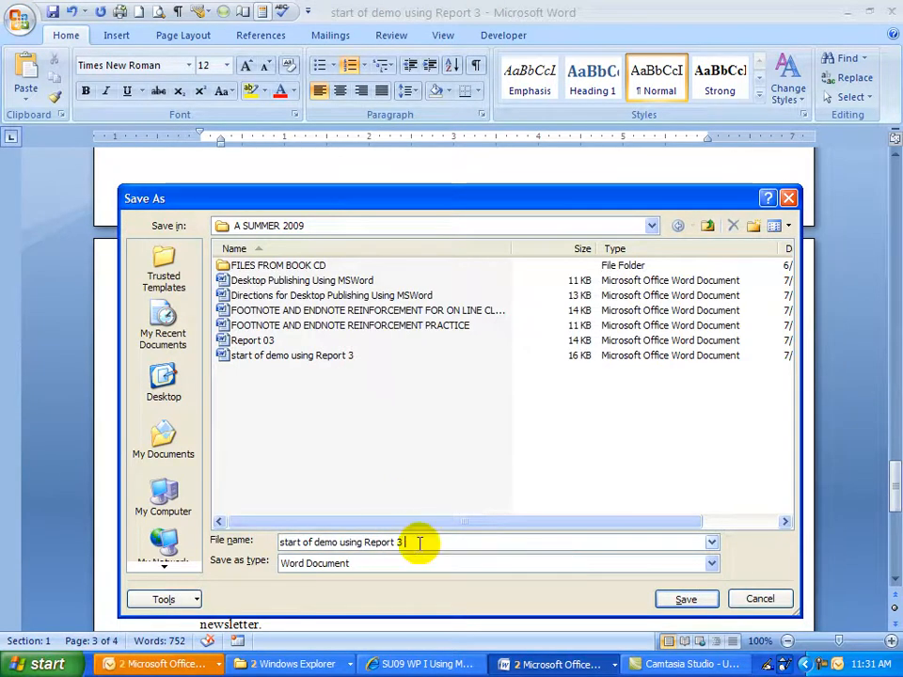
text(Clip 2)
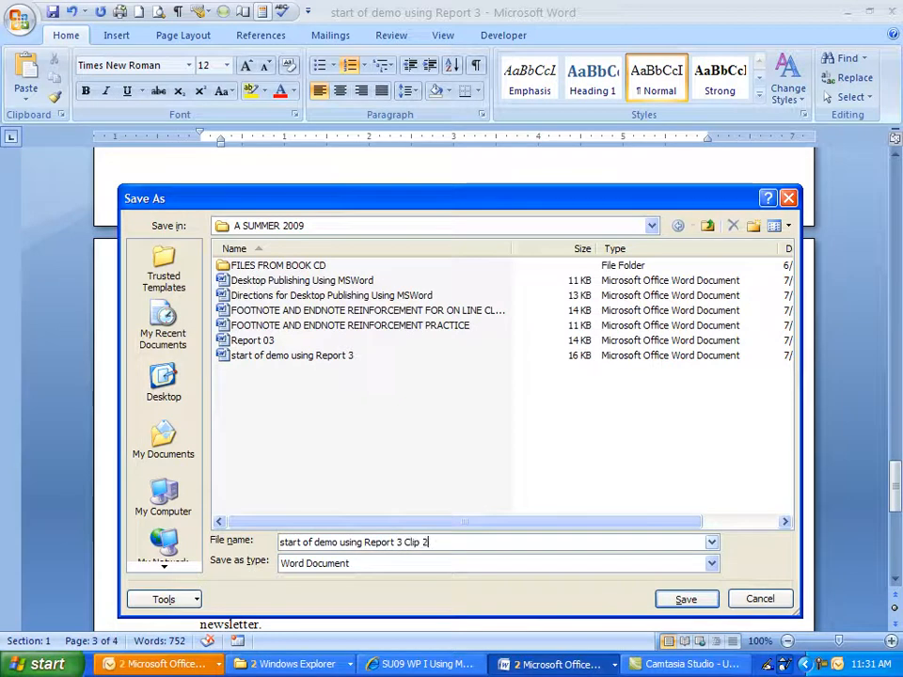
click(685, 600)
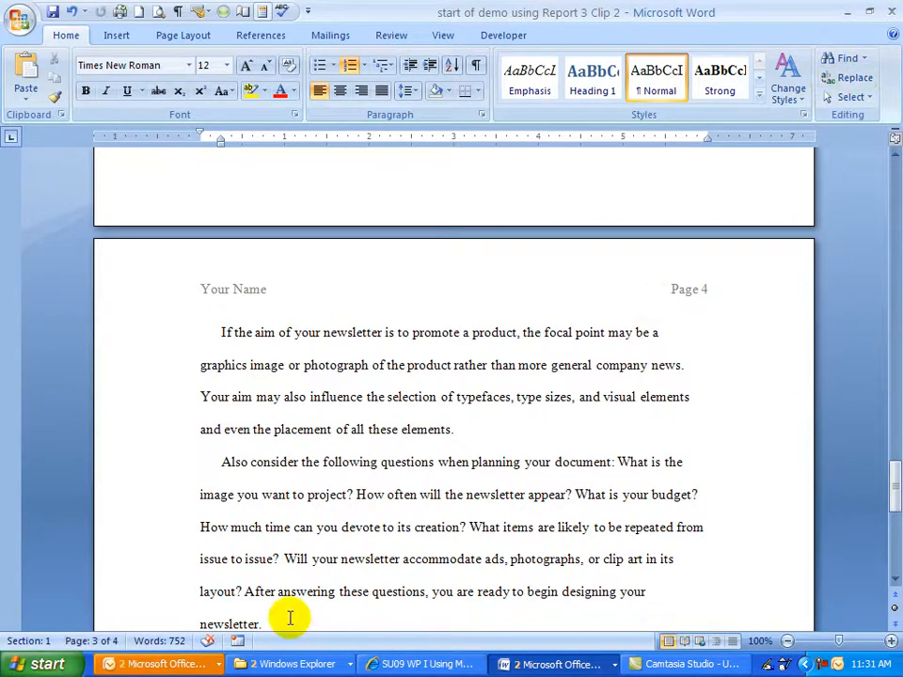
click(826, 665)
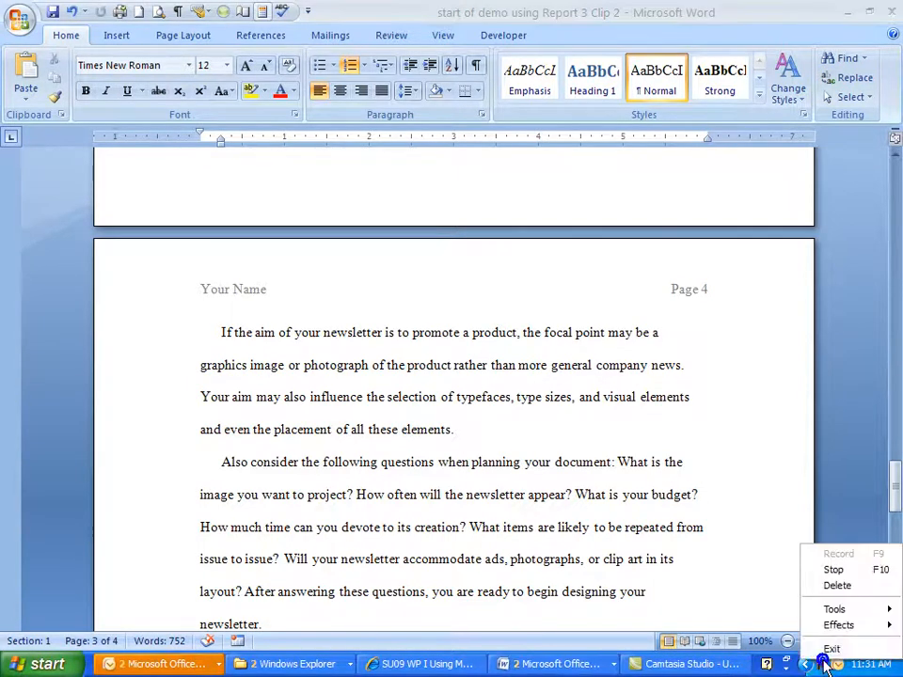